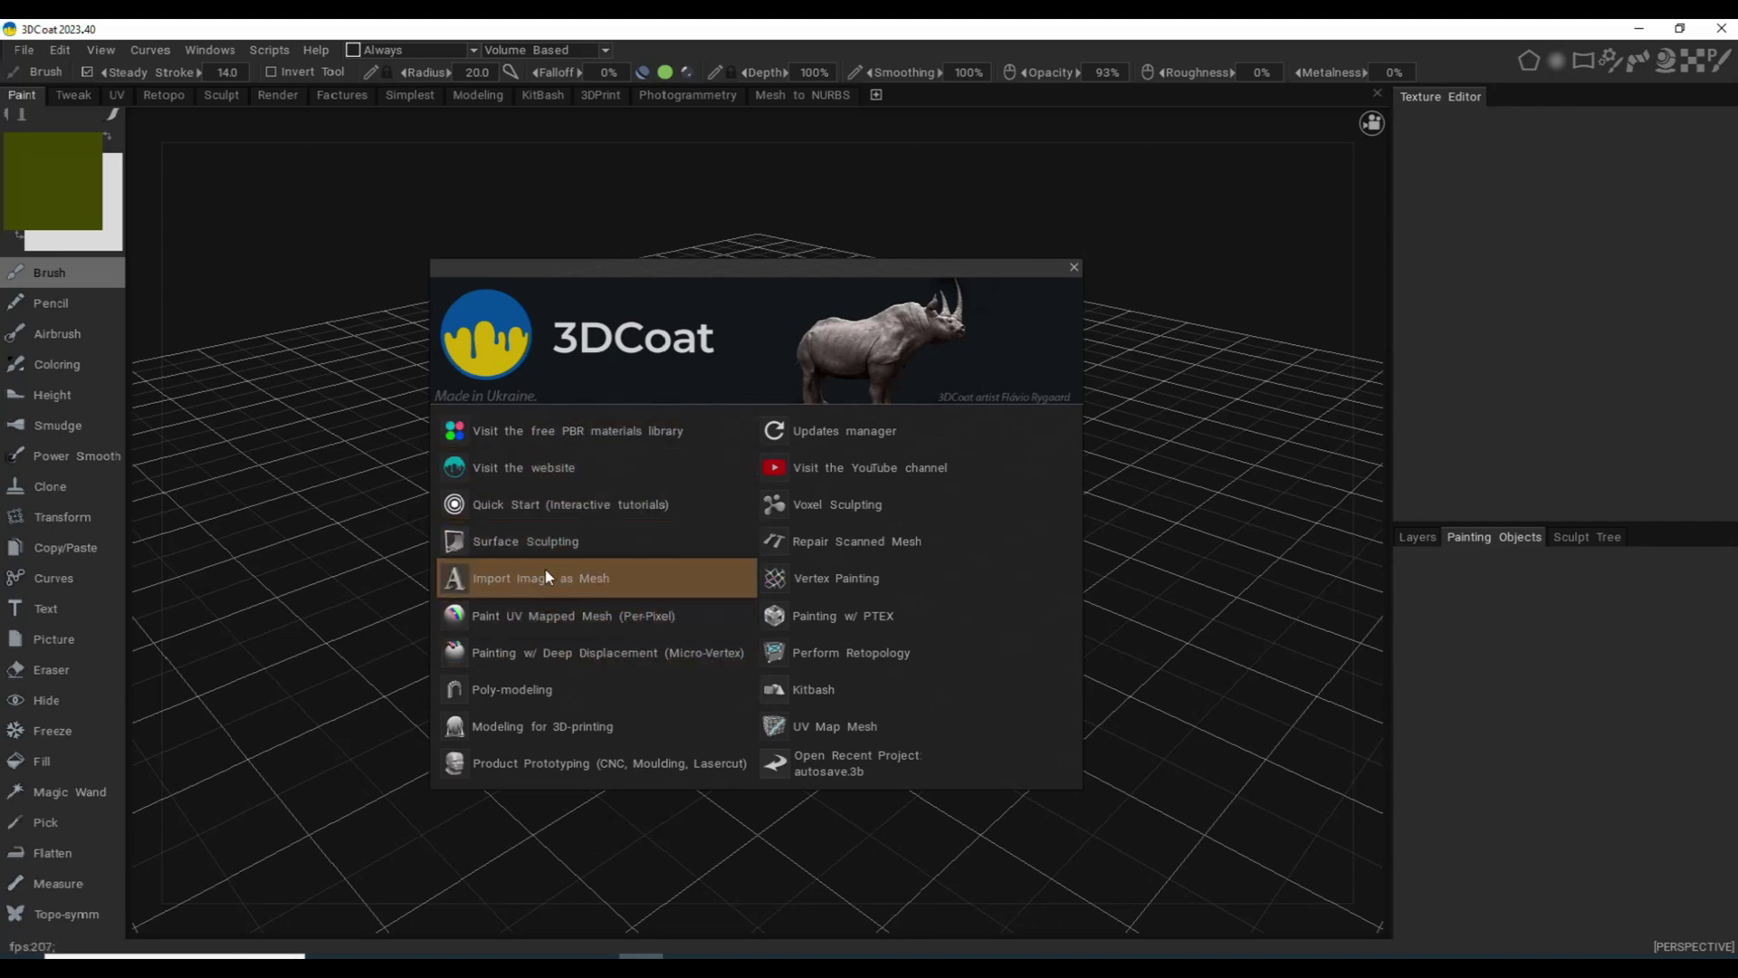
- Start a poly-modeling scene and add a cube primitive about 198.6 mm on each side at the origin
{"action": "left_click", "coordinate": [545, 692]}
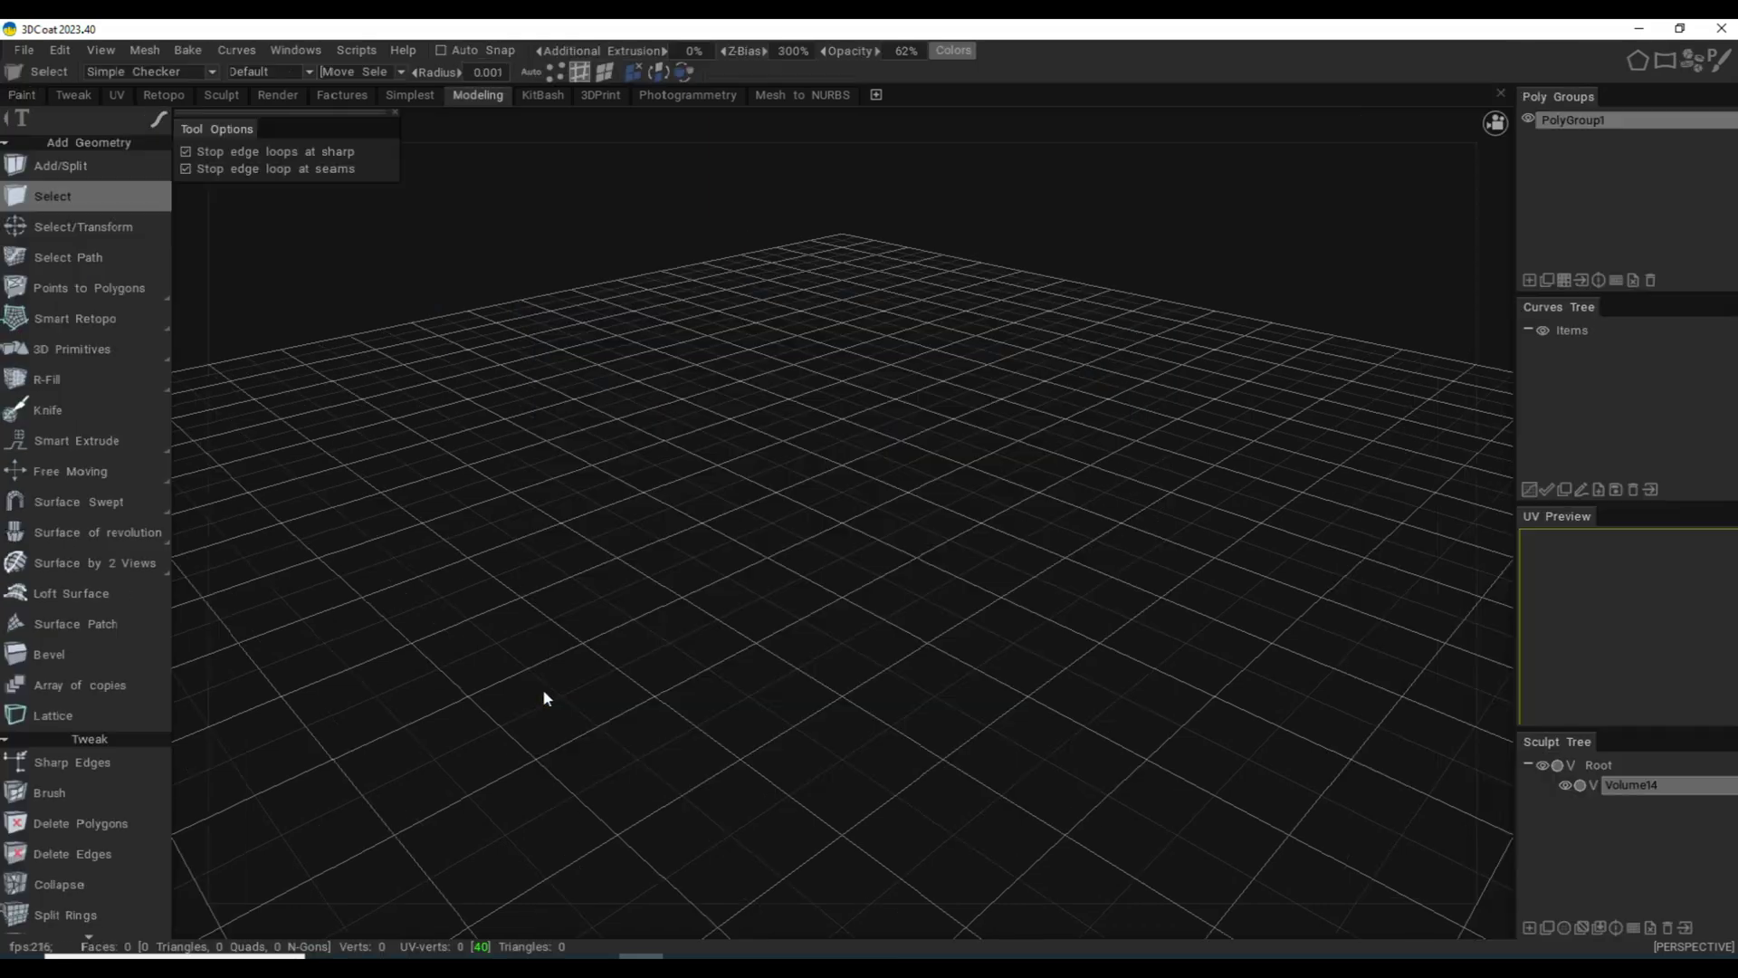
{"action": "mouse_move", "coordinate": [65, 287]}
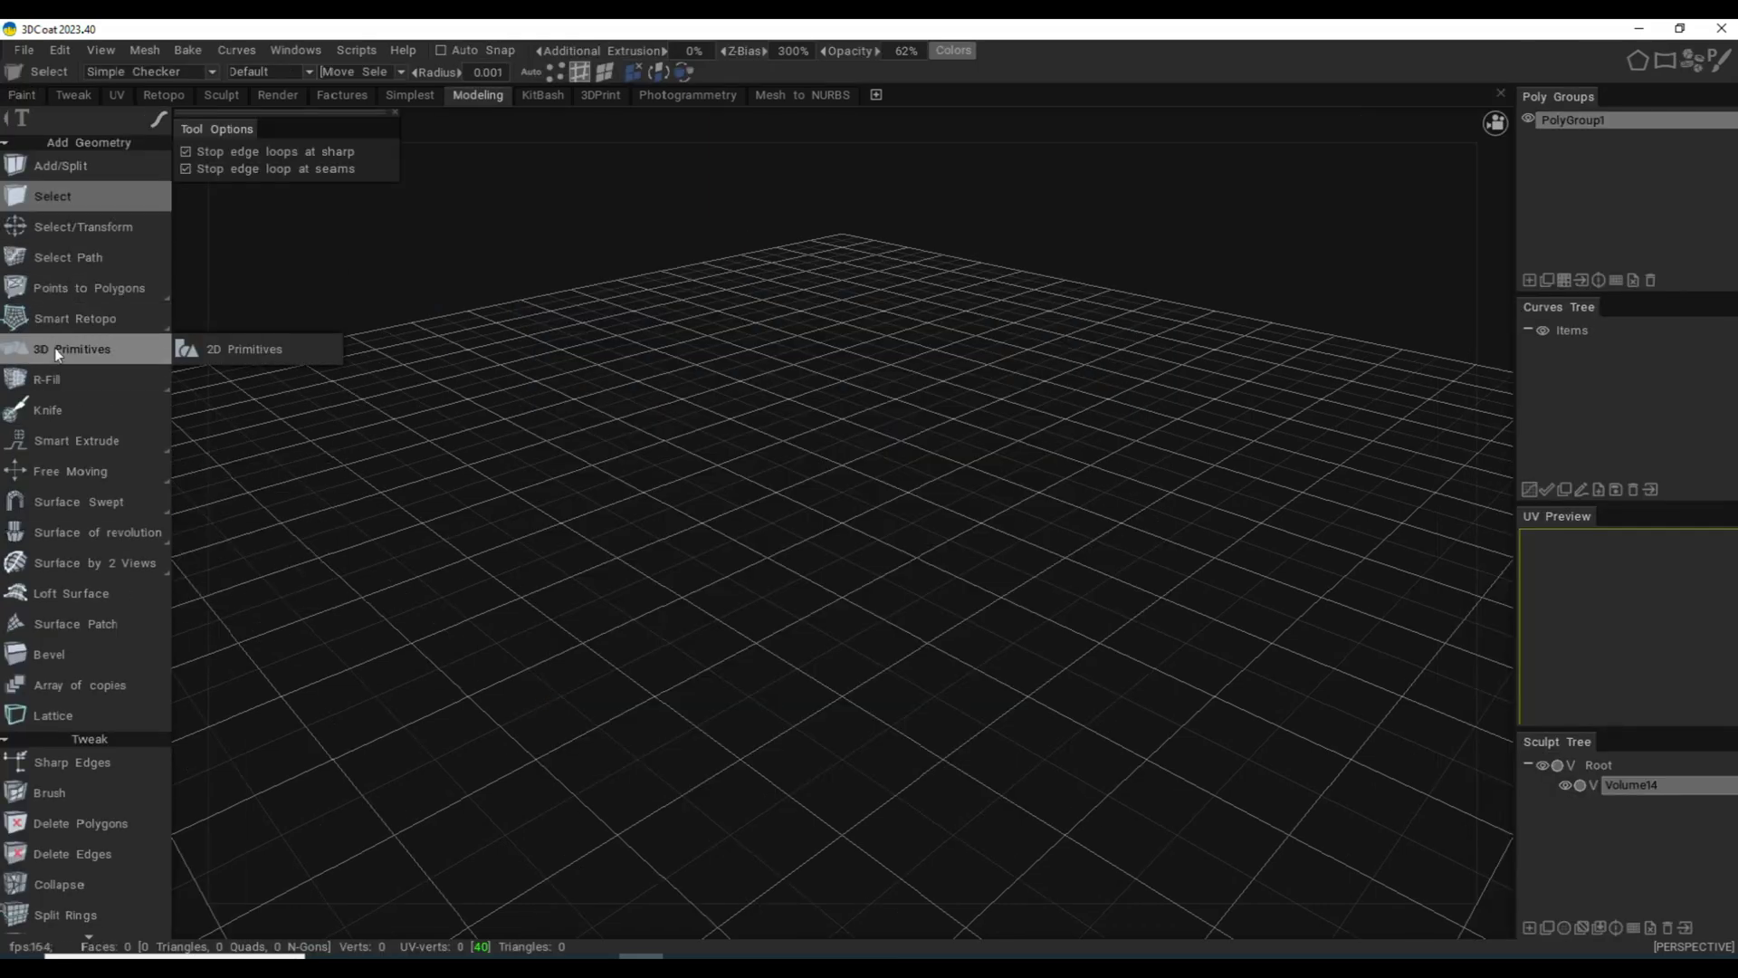
{"action": "mouse_move", "coordinate": [68, 349]}
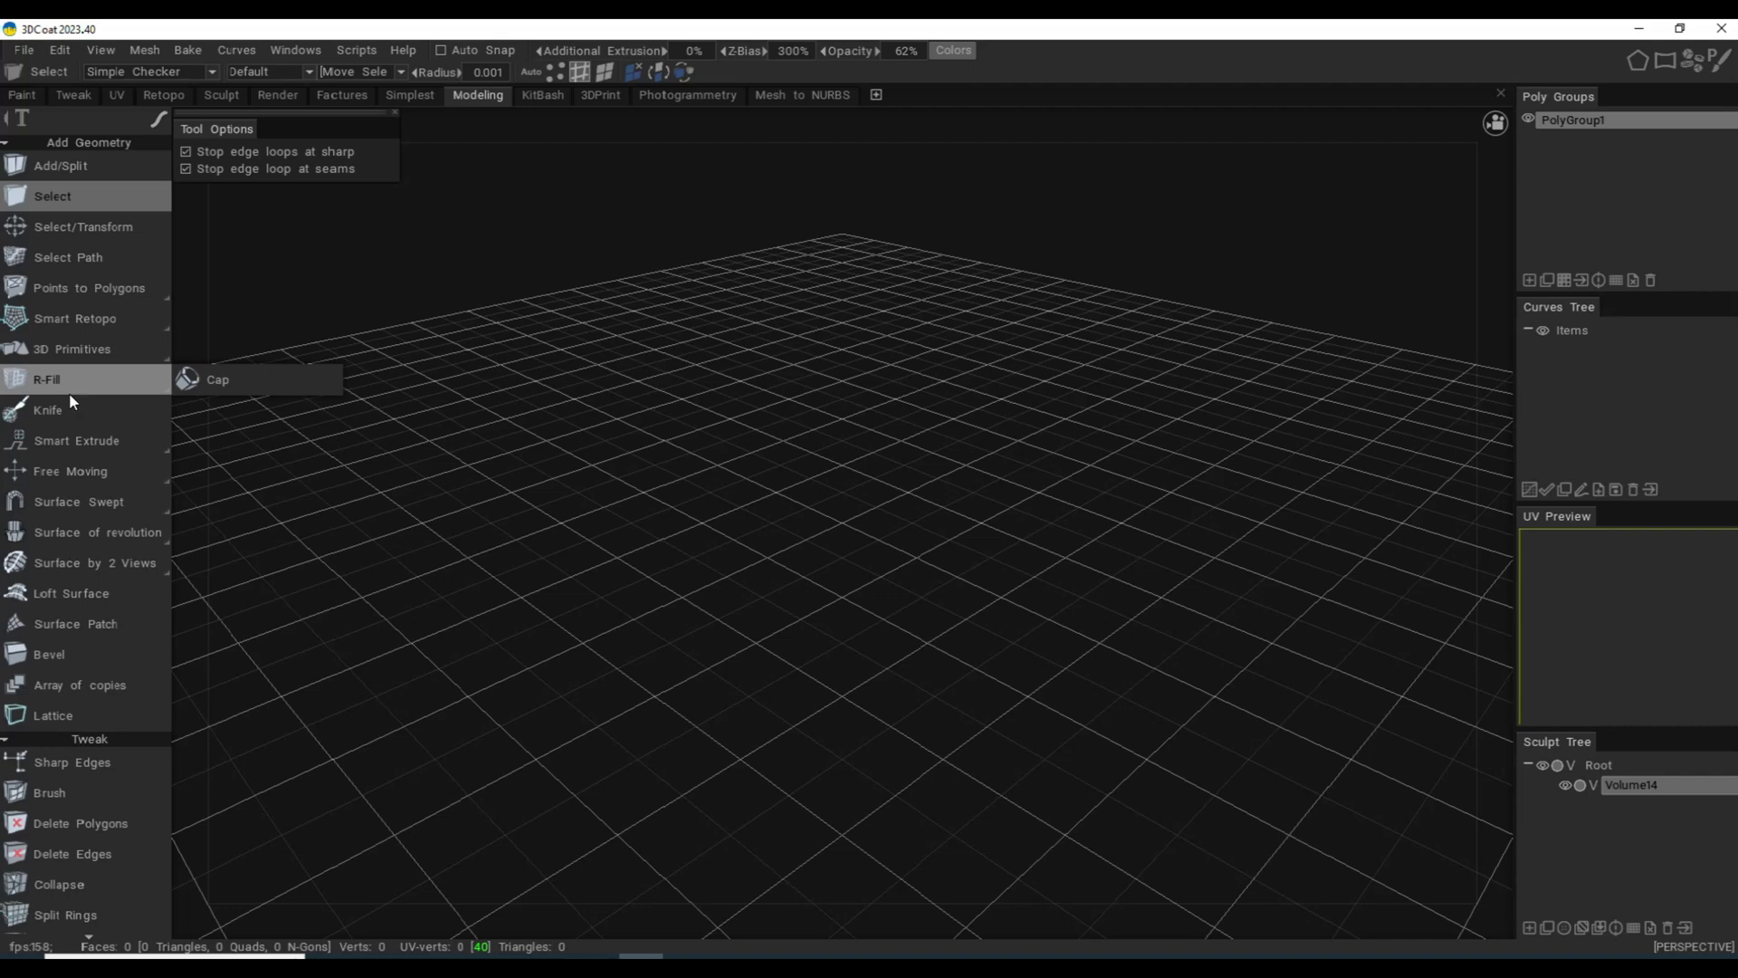
{"action": "left_click", "coordinate": [77, 351]}
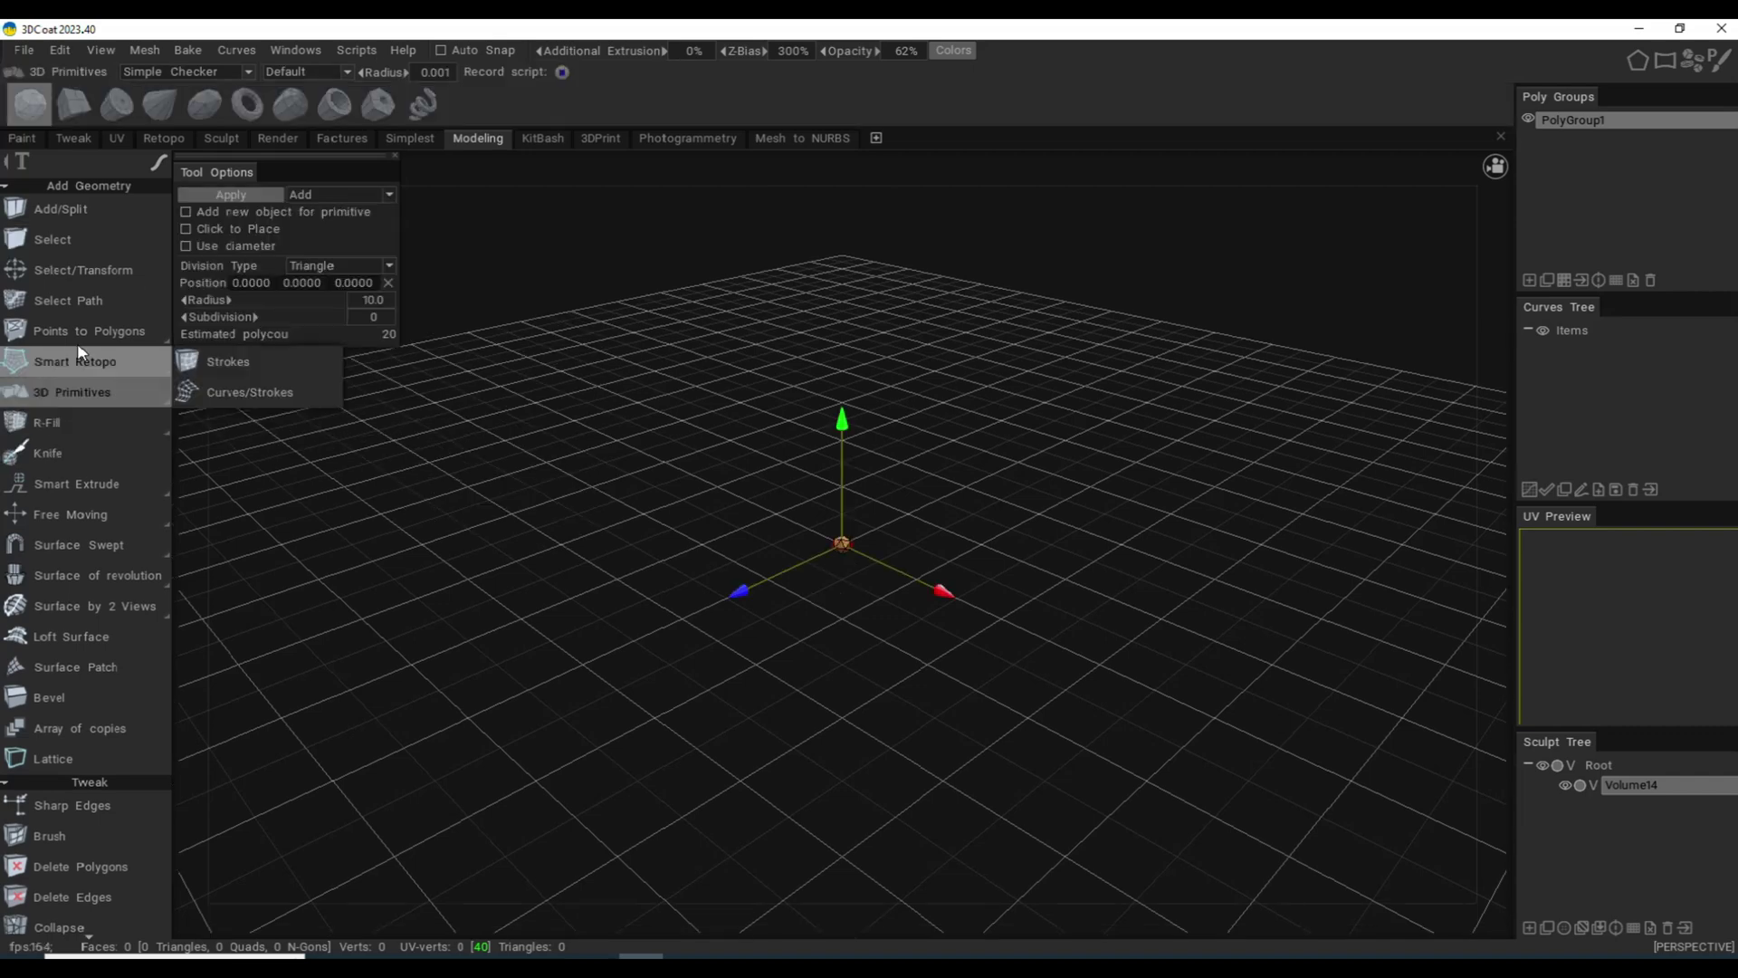
{"action": "left_click", "coordinate": [73, 103]}
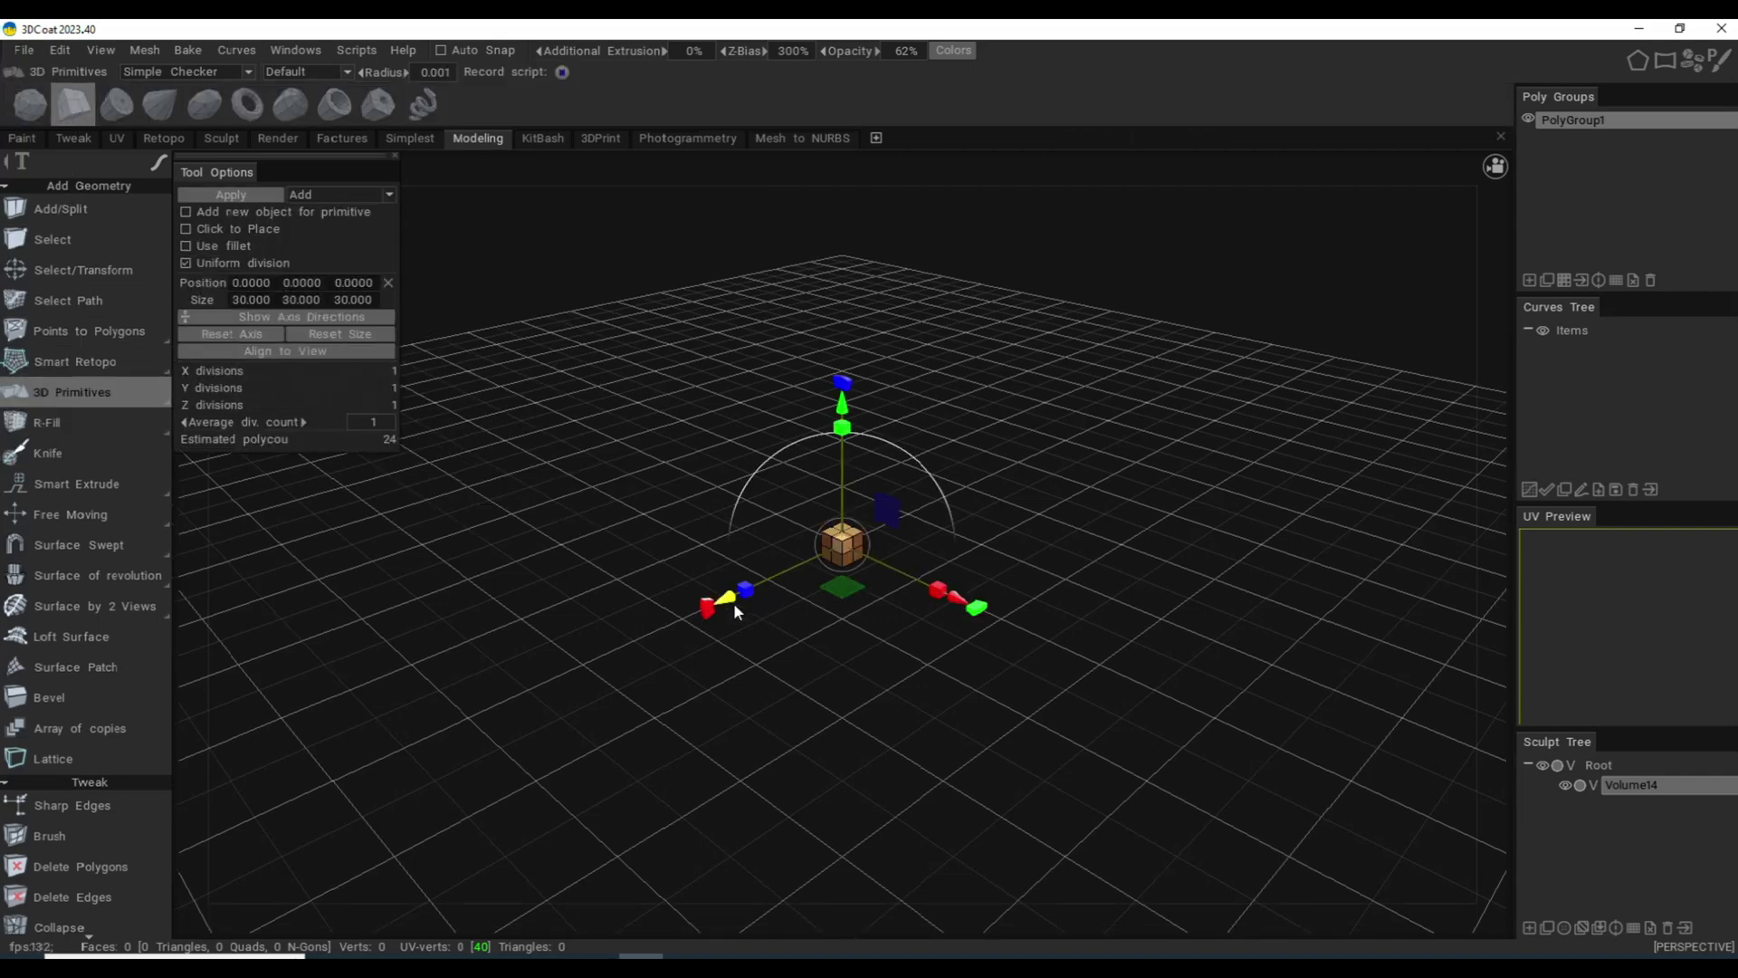
{"action": "left_click_drag", "start_coordinate": [846, 555], "coordinate": [1005, 586]}
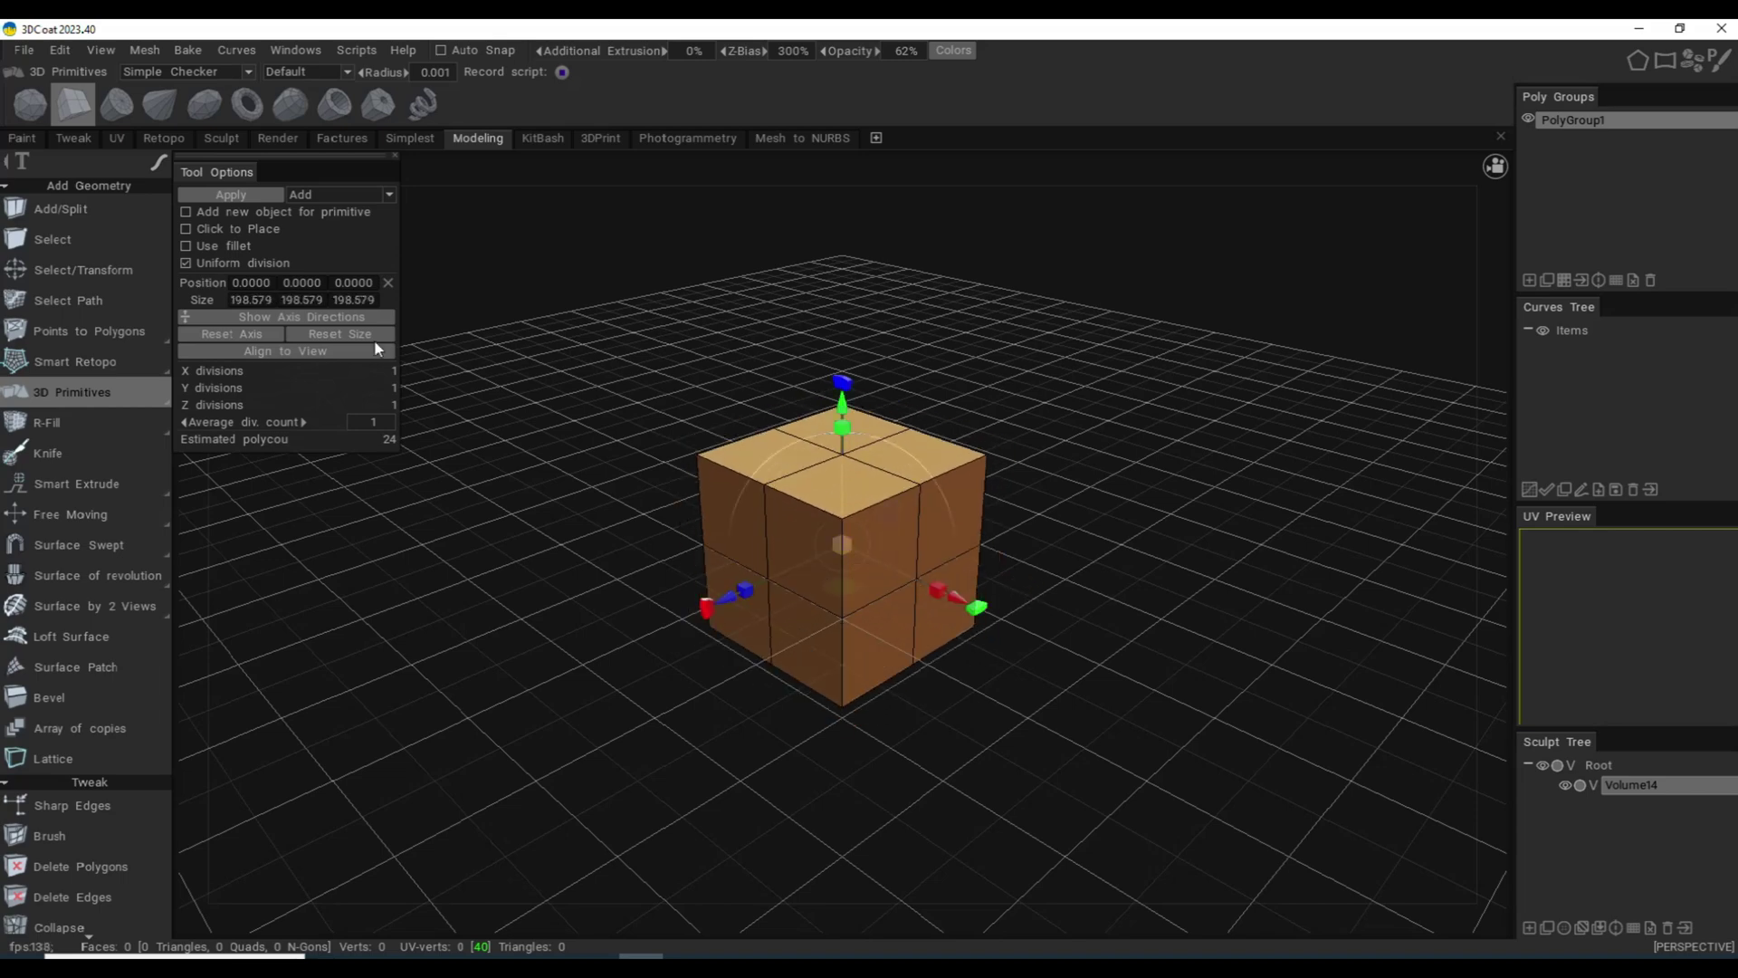
{"action": "left_click", "coordinate": [228, 196]}
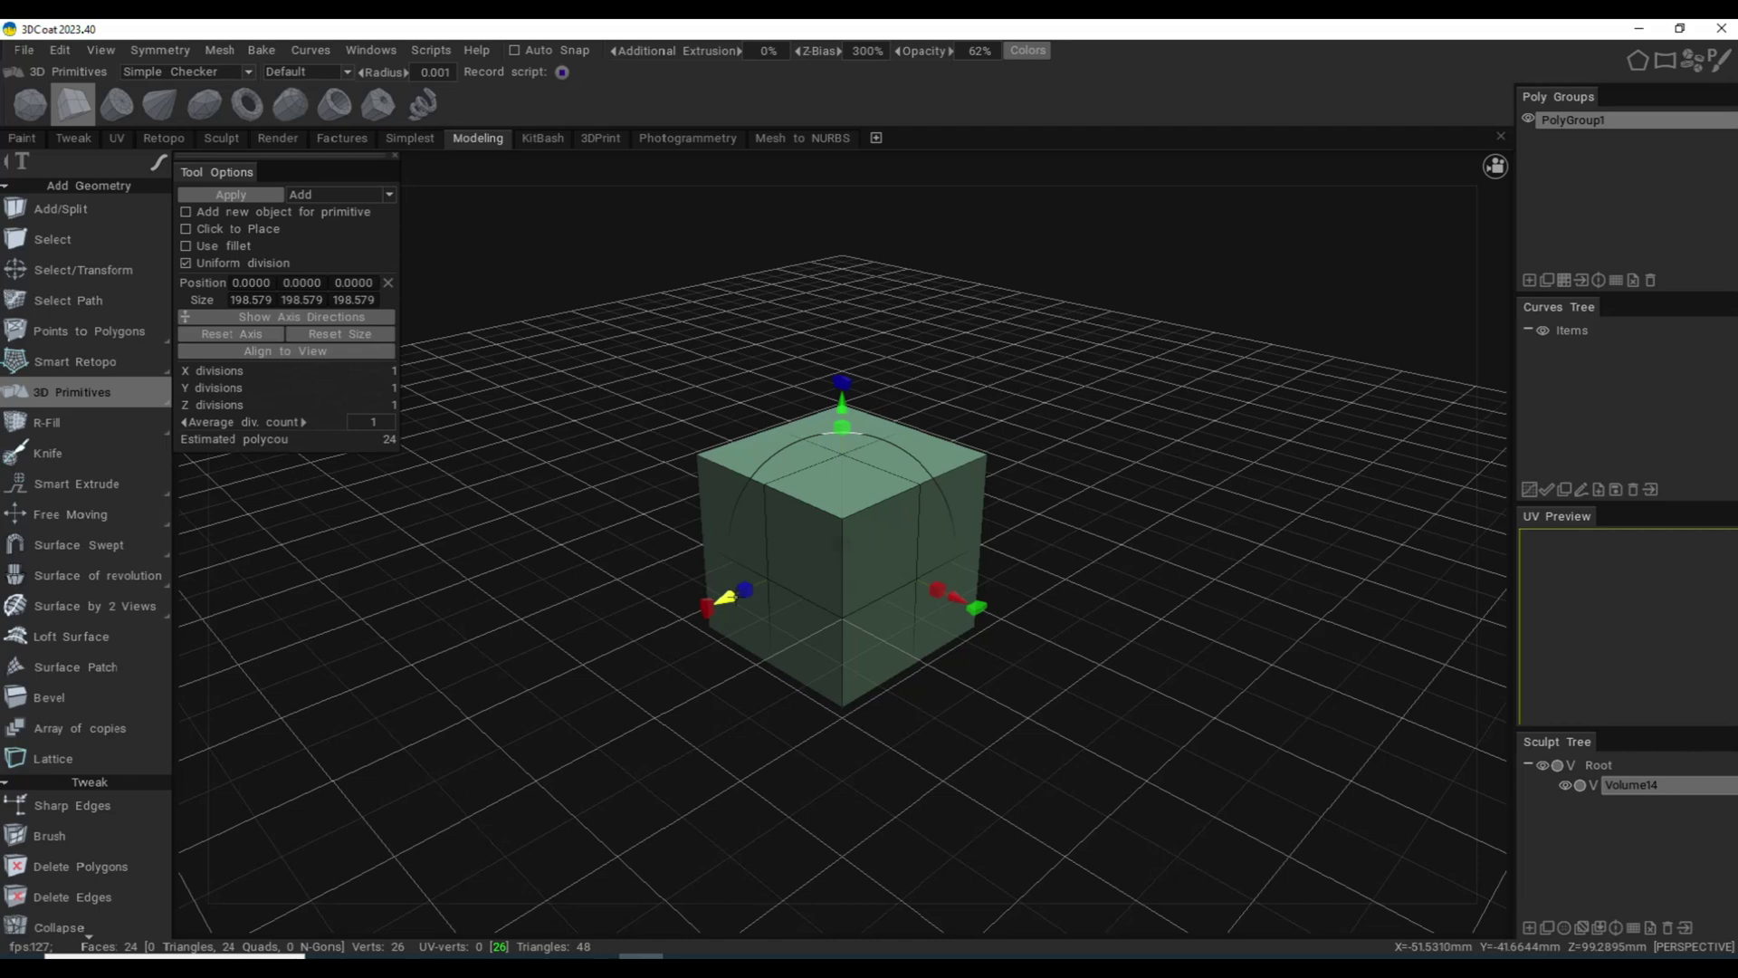
- Add a second cube of the same size, offset about 394 mm along the Z axis
{"action": "left_click_drag", "start_coordinate": [738, 601], "coordinate": [291, 829]}
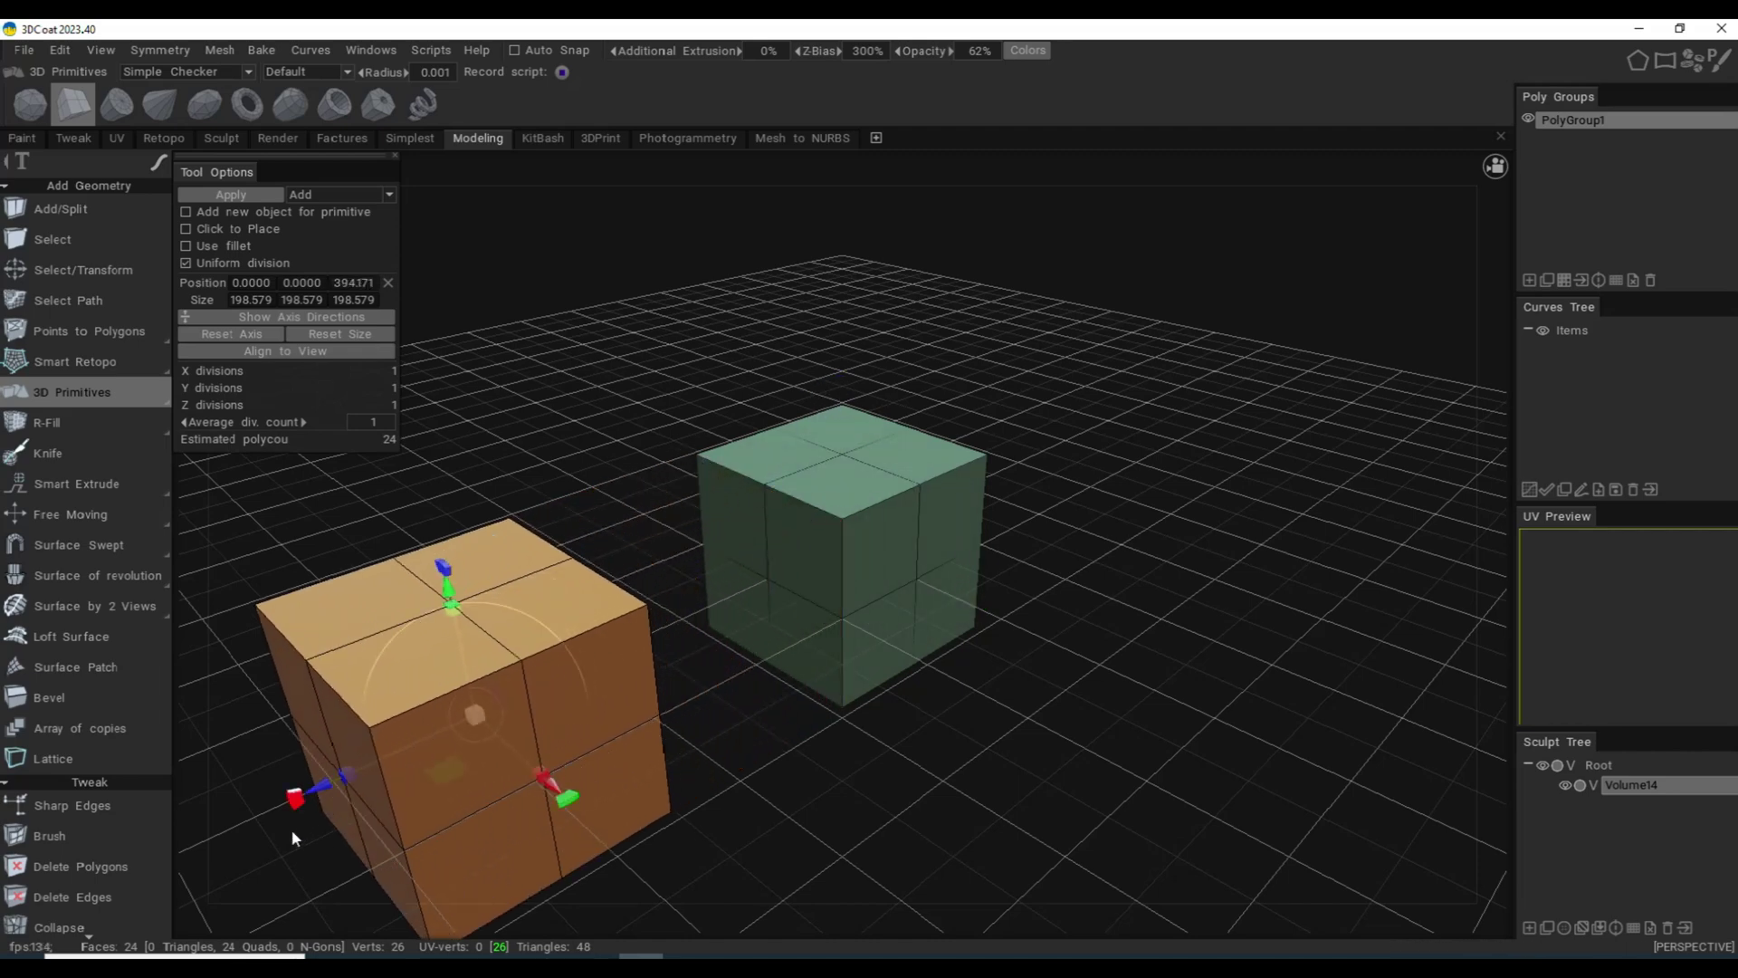
{"action": "left_click", "coordinate": [241, 198]}
- Delete the four faces of the blue cube on the side facing the green cube
{"action": "left_click", "coordinate": [85, 241]}
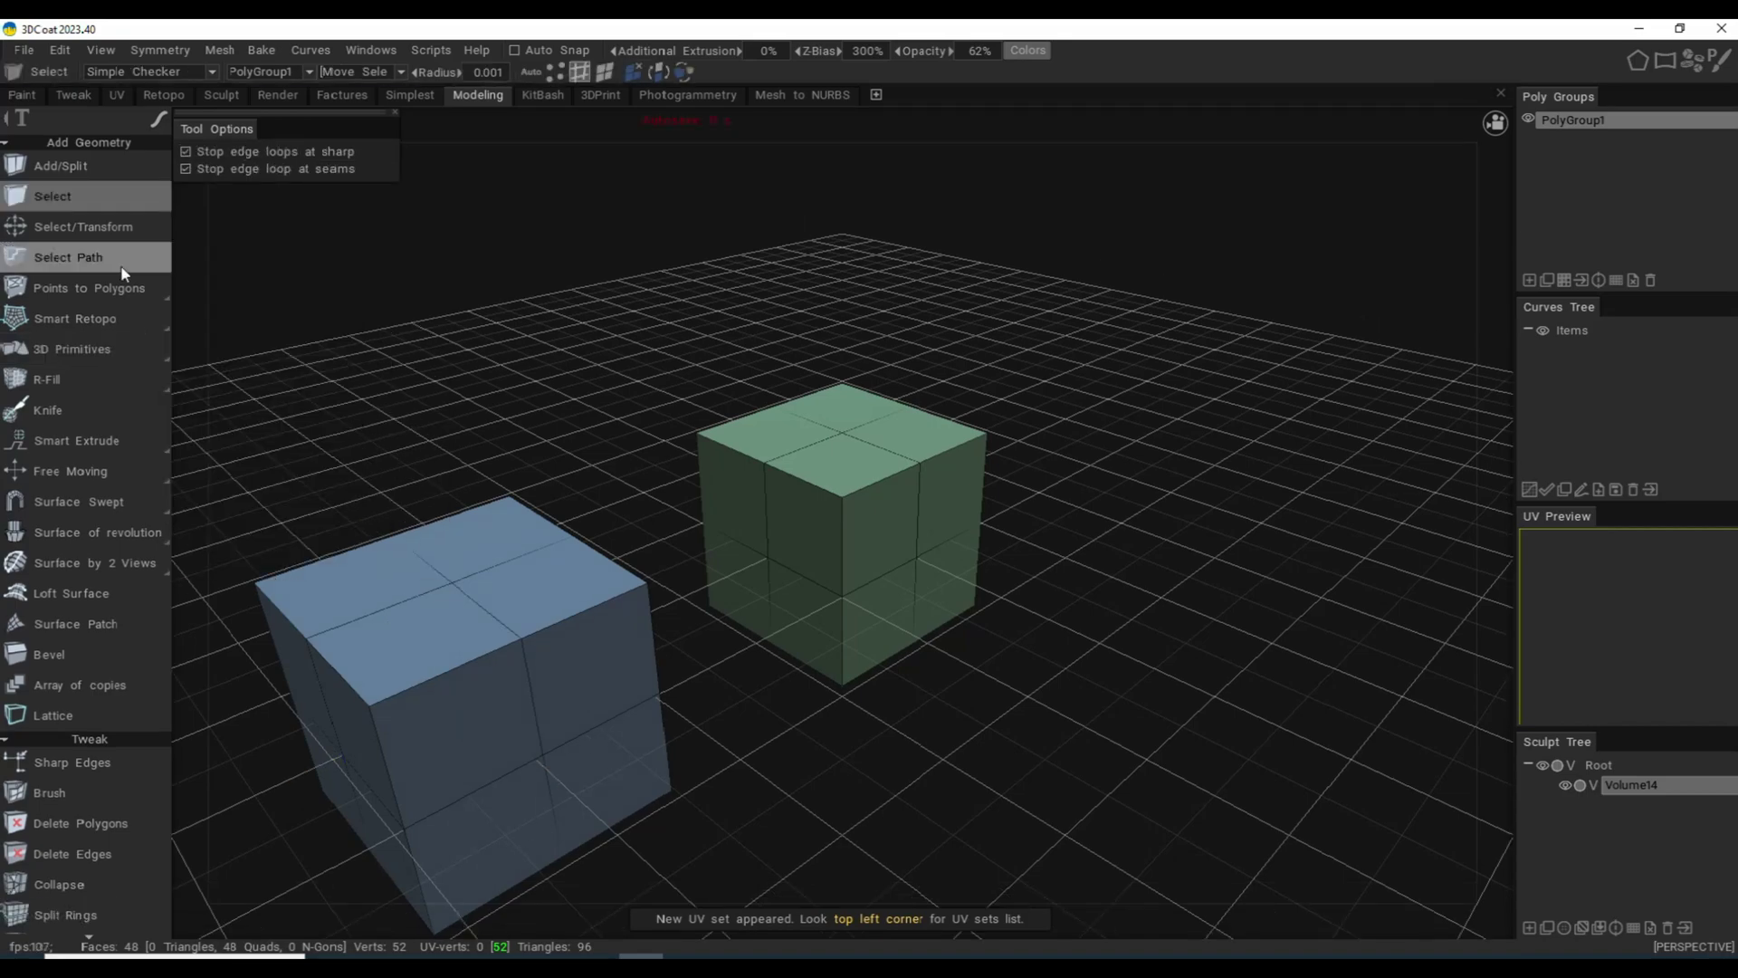
{"action": "left_click_drag", "start_coordinate": [822, 579], "coordinate": [822, 580], "text": "alt"}
{"action": "middle_click_drag", "start_coordinate": [821, 577], "coordinate": [768, 557]}
{"action": "left_click_drag", "start_coordinate": [779, 221], "coordinate": [774, 227]}
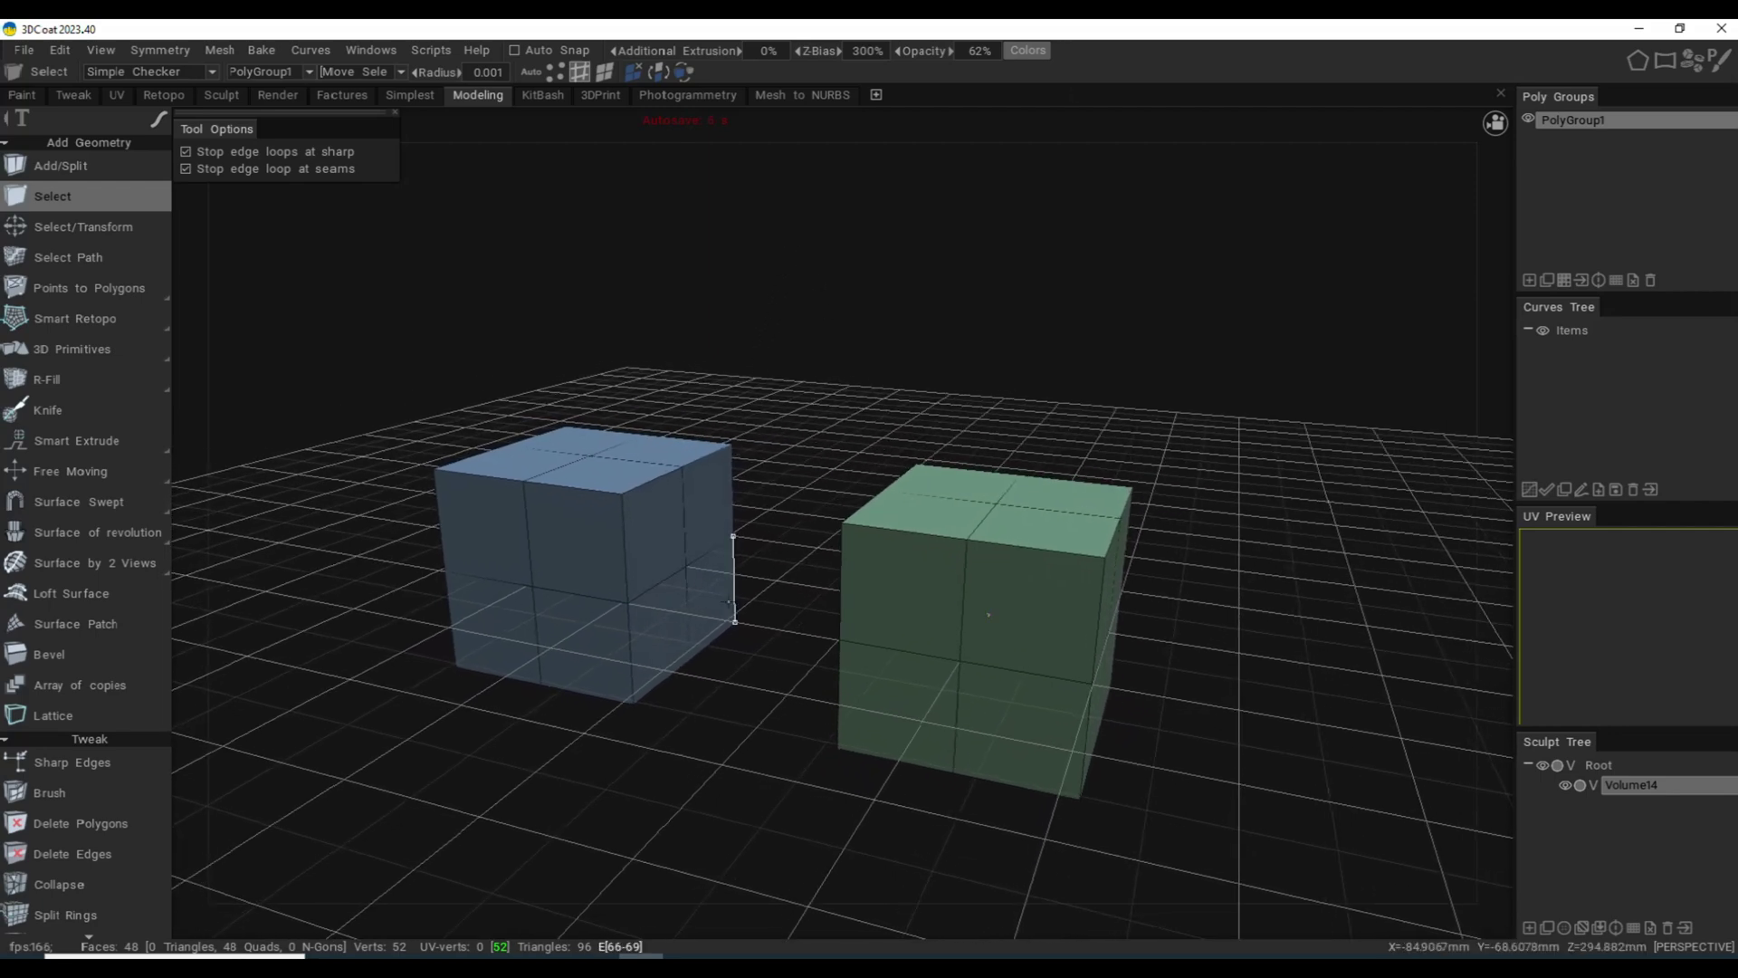
{"action": "left_click_drag", "start_coordinate": [670, 614], "coordinate": [736, 640], "text": "alt"}
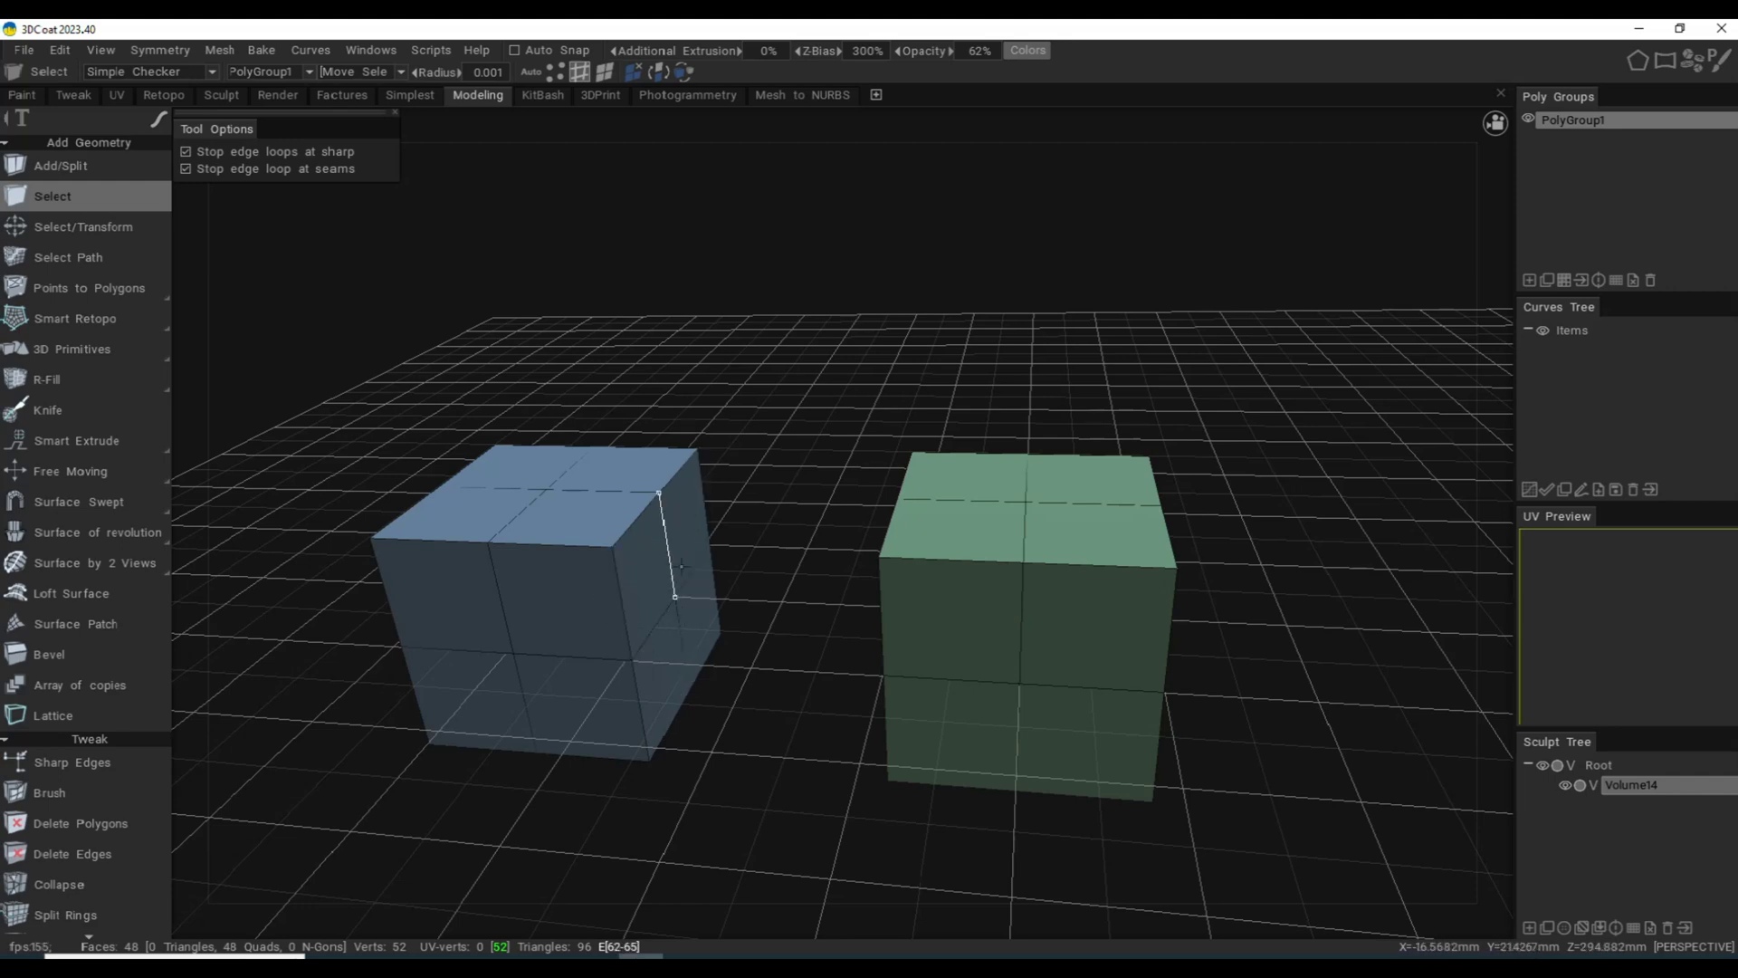
{"action": "left_click", "coordinate": [603, 76]}
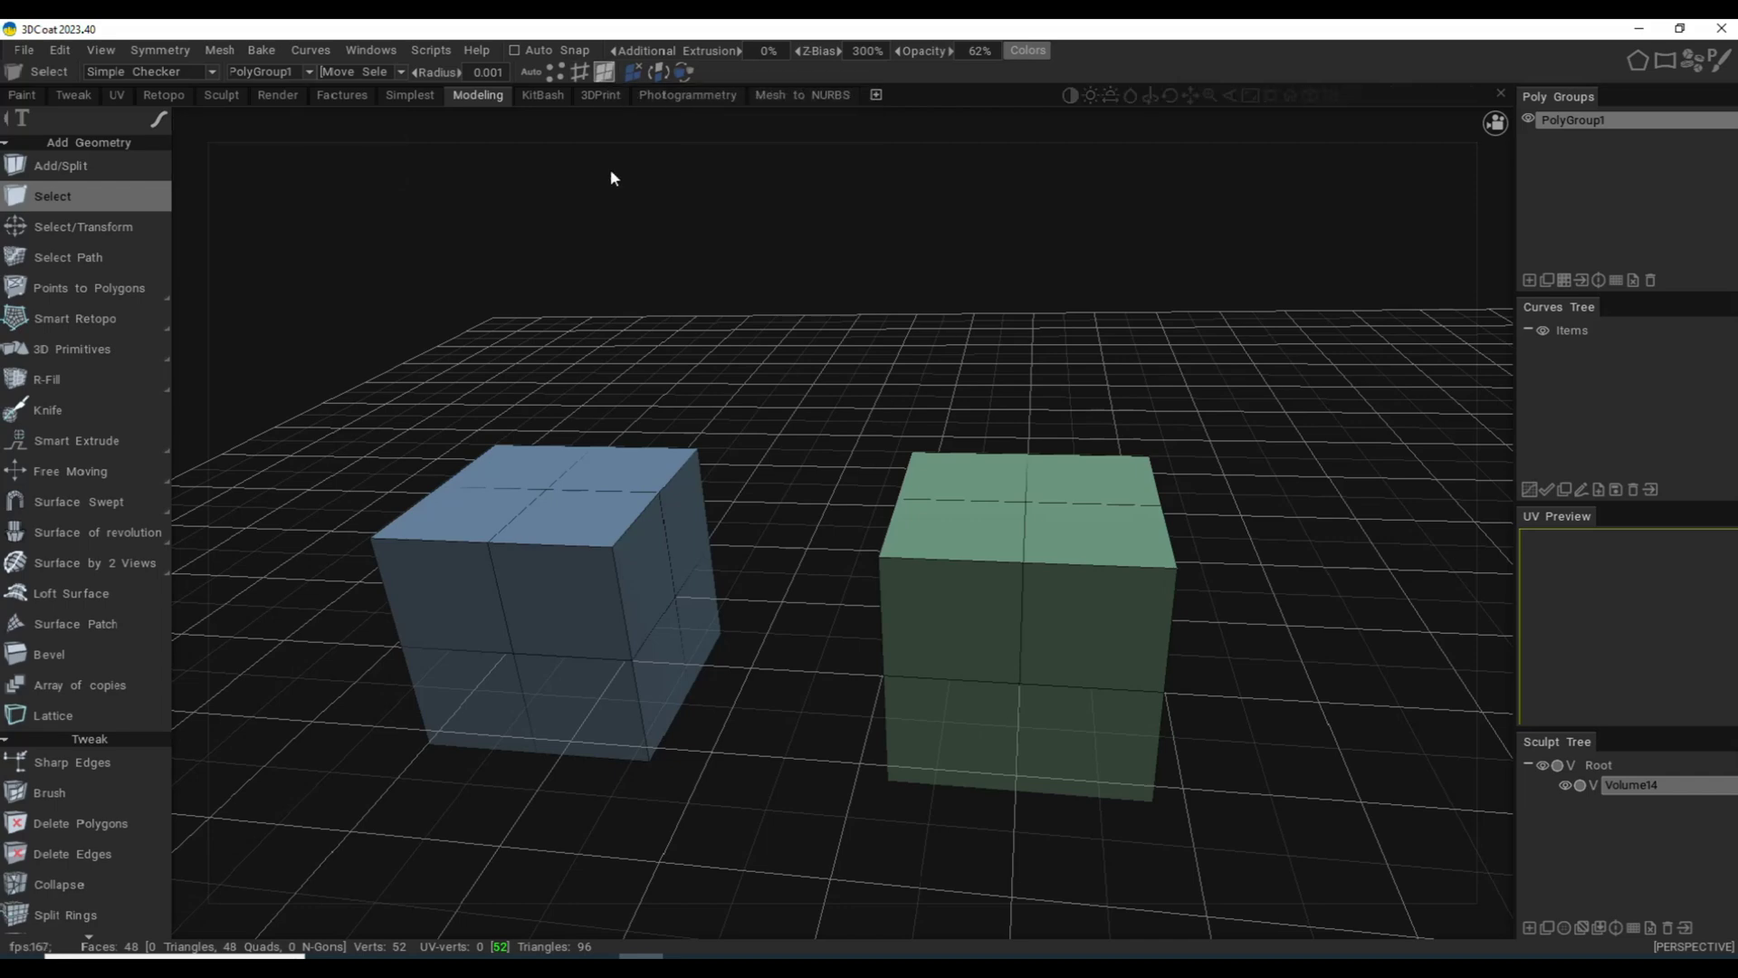
{"action": "left_click_drag", "start_coordinate": [647, 561], "coordinate": [674, 528], "text": "alt"}
{"action": "left_click", "coordinate": [674, 528]}
{"action": "left_click", "coordinate": [746, 466], "text": "shift"}
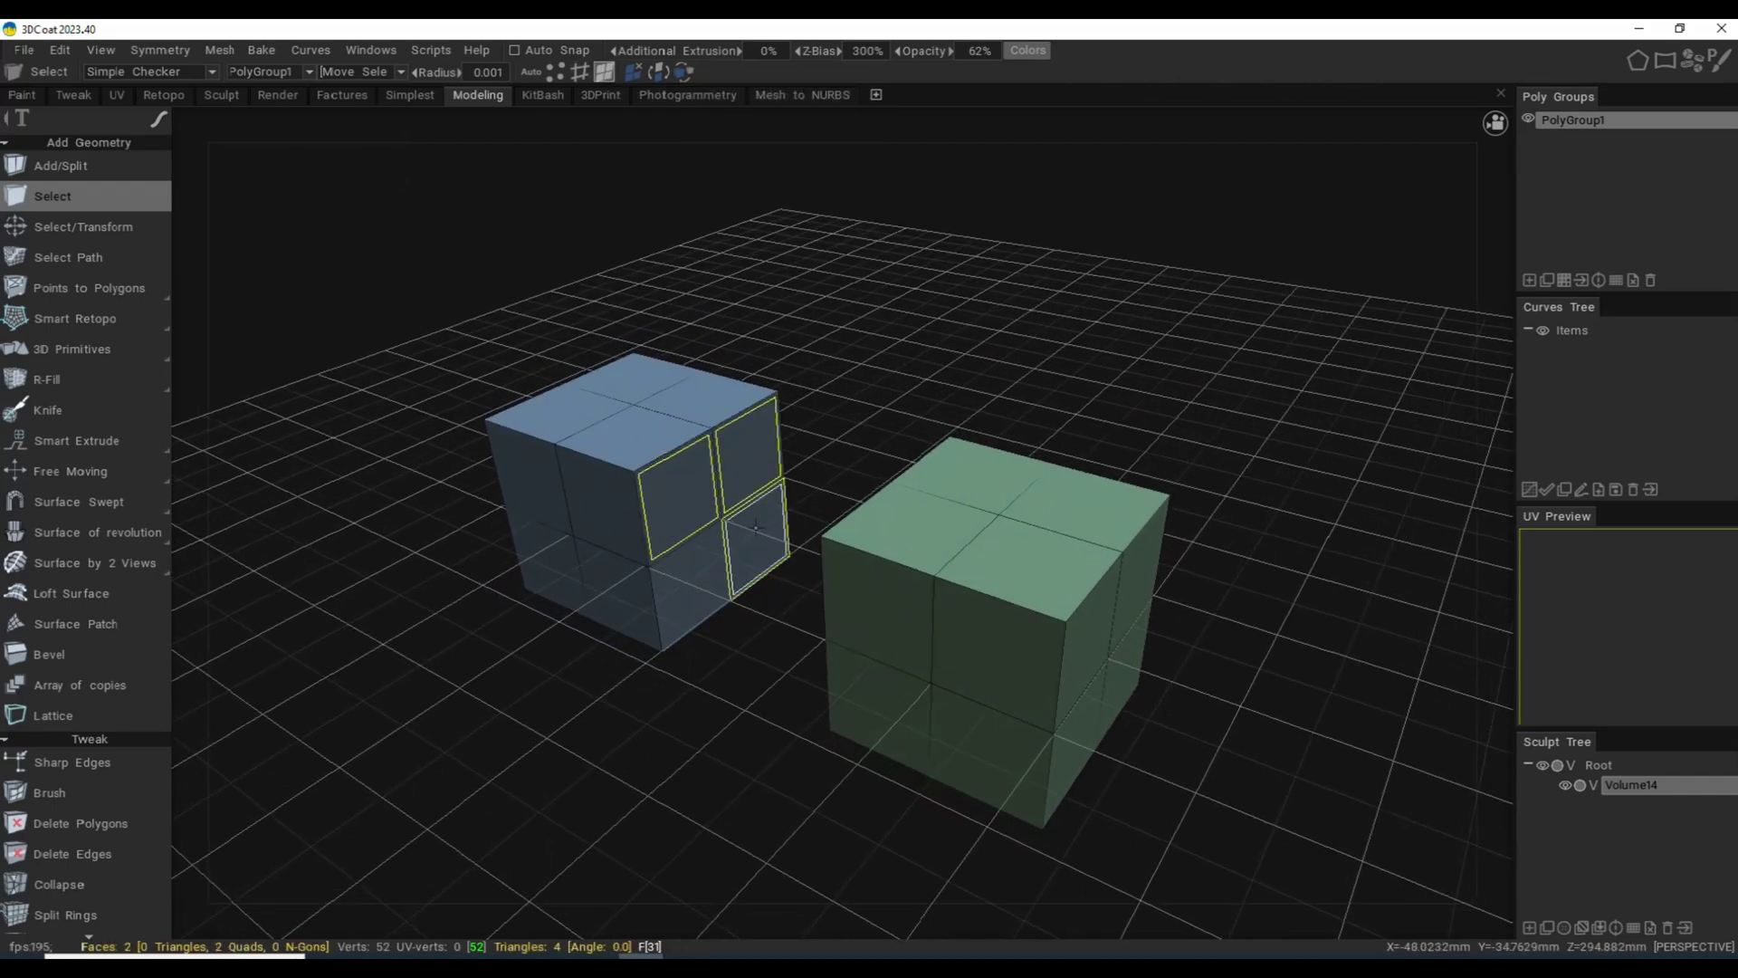
{"action": "left_click", "coordinate": [754, 542], "text": "shift"}
{"action": "left_click", "coordinate": [671, 608], "text": "shift"}
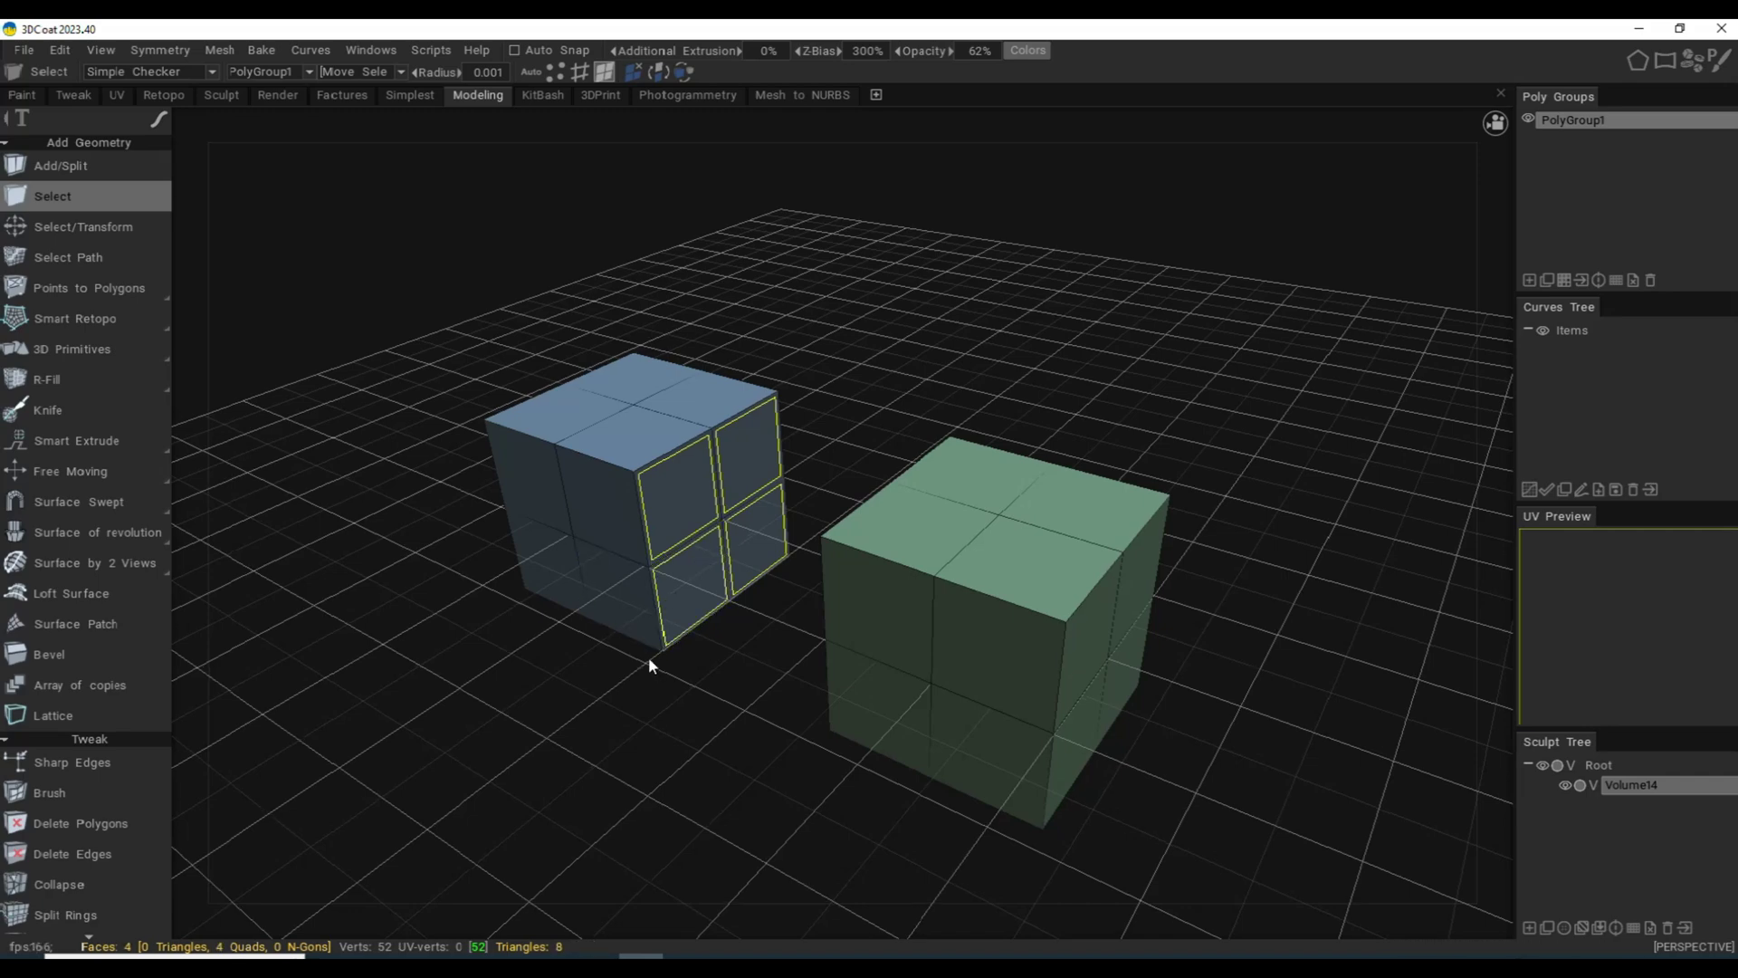
{"action": "key", "text": "Delete"}
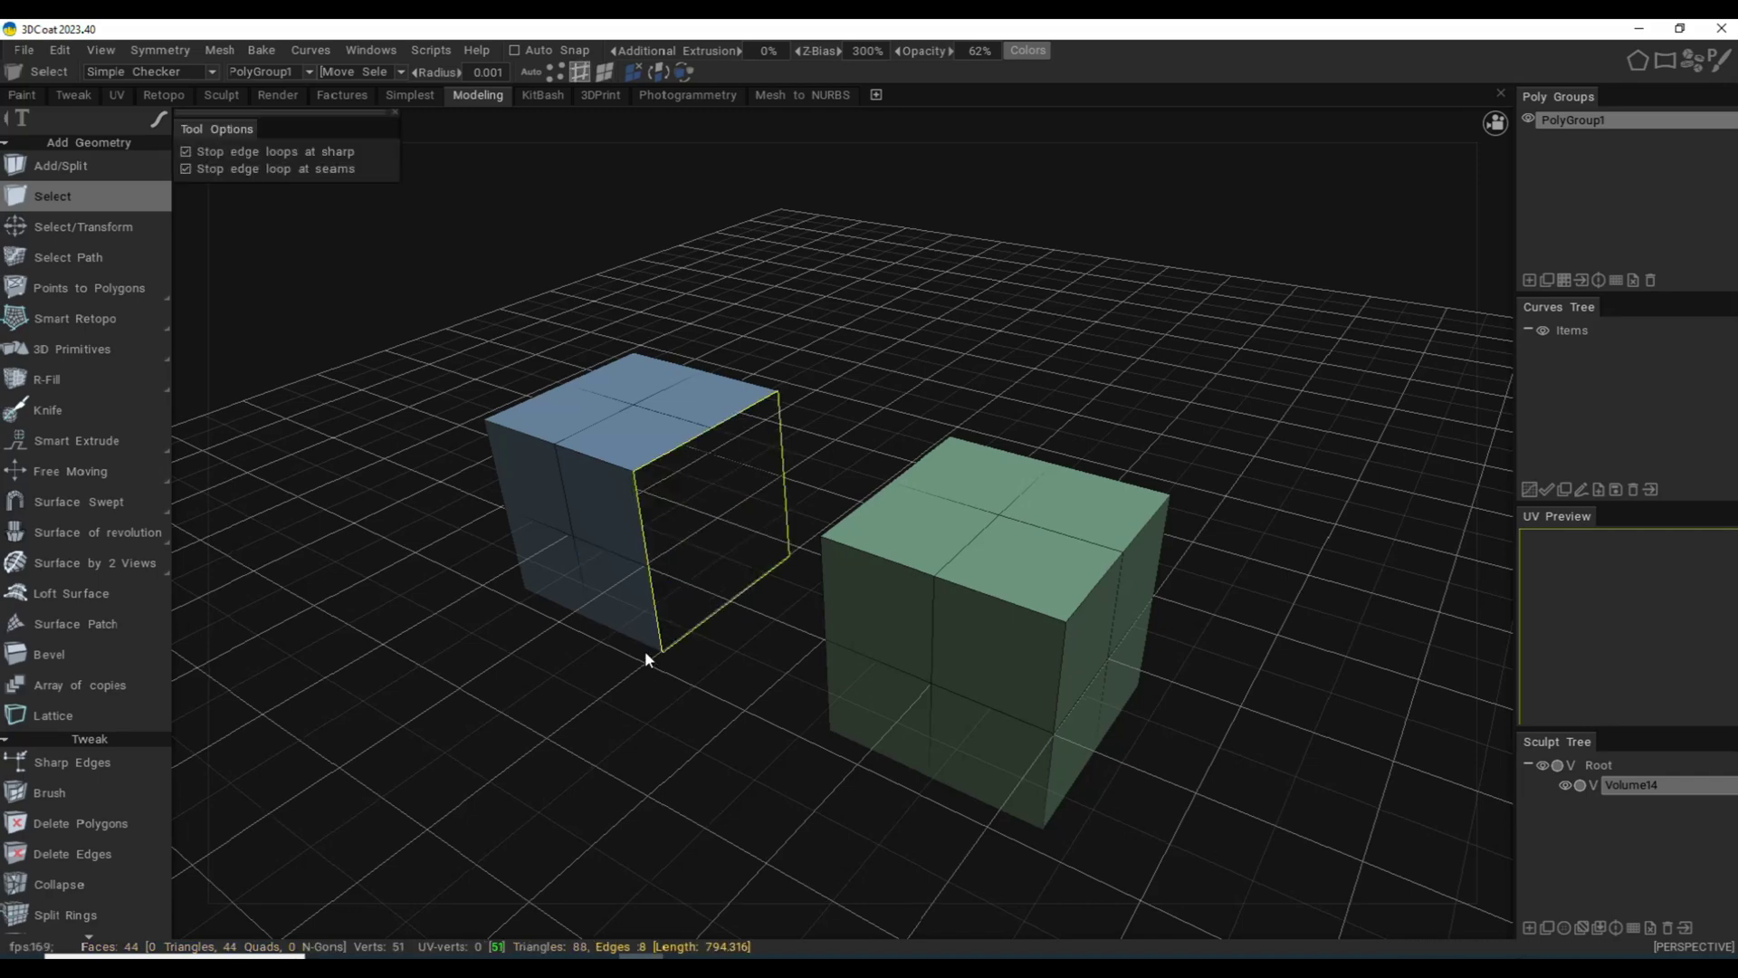
- Delete the green cube's four faces facing the blue cube, together with the eight blue faces bordering its opening
{"action": "left_click_drag", "start_coordinate": [644, 660], "coordinate": [646, 652], "text": "alt"}
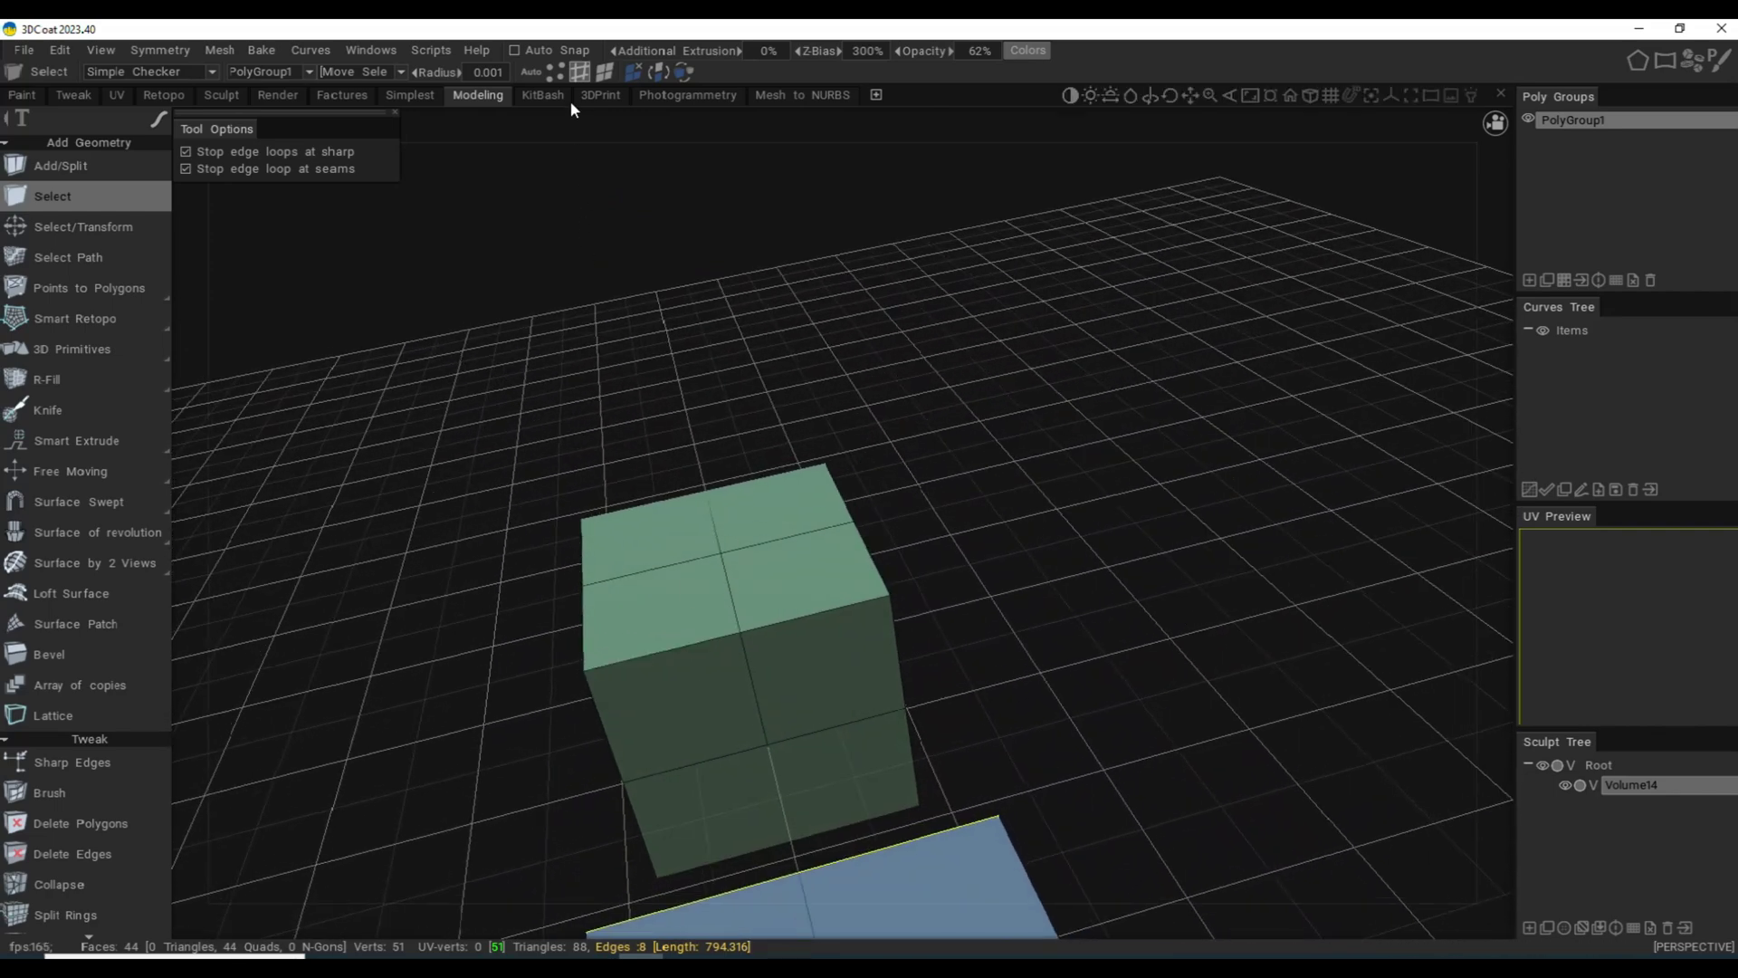
{"action": "left_click", "coordinate": [604, 71]}
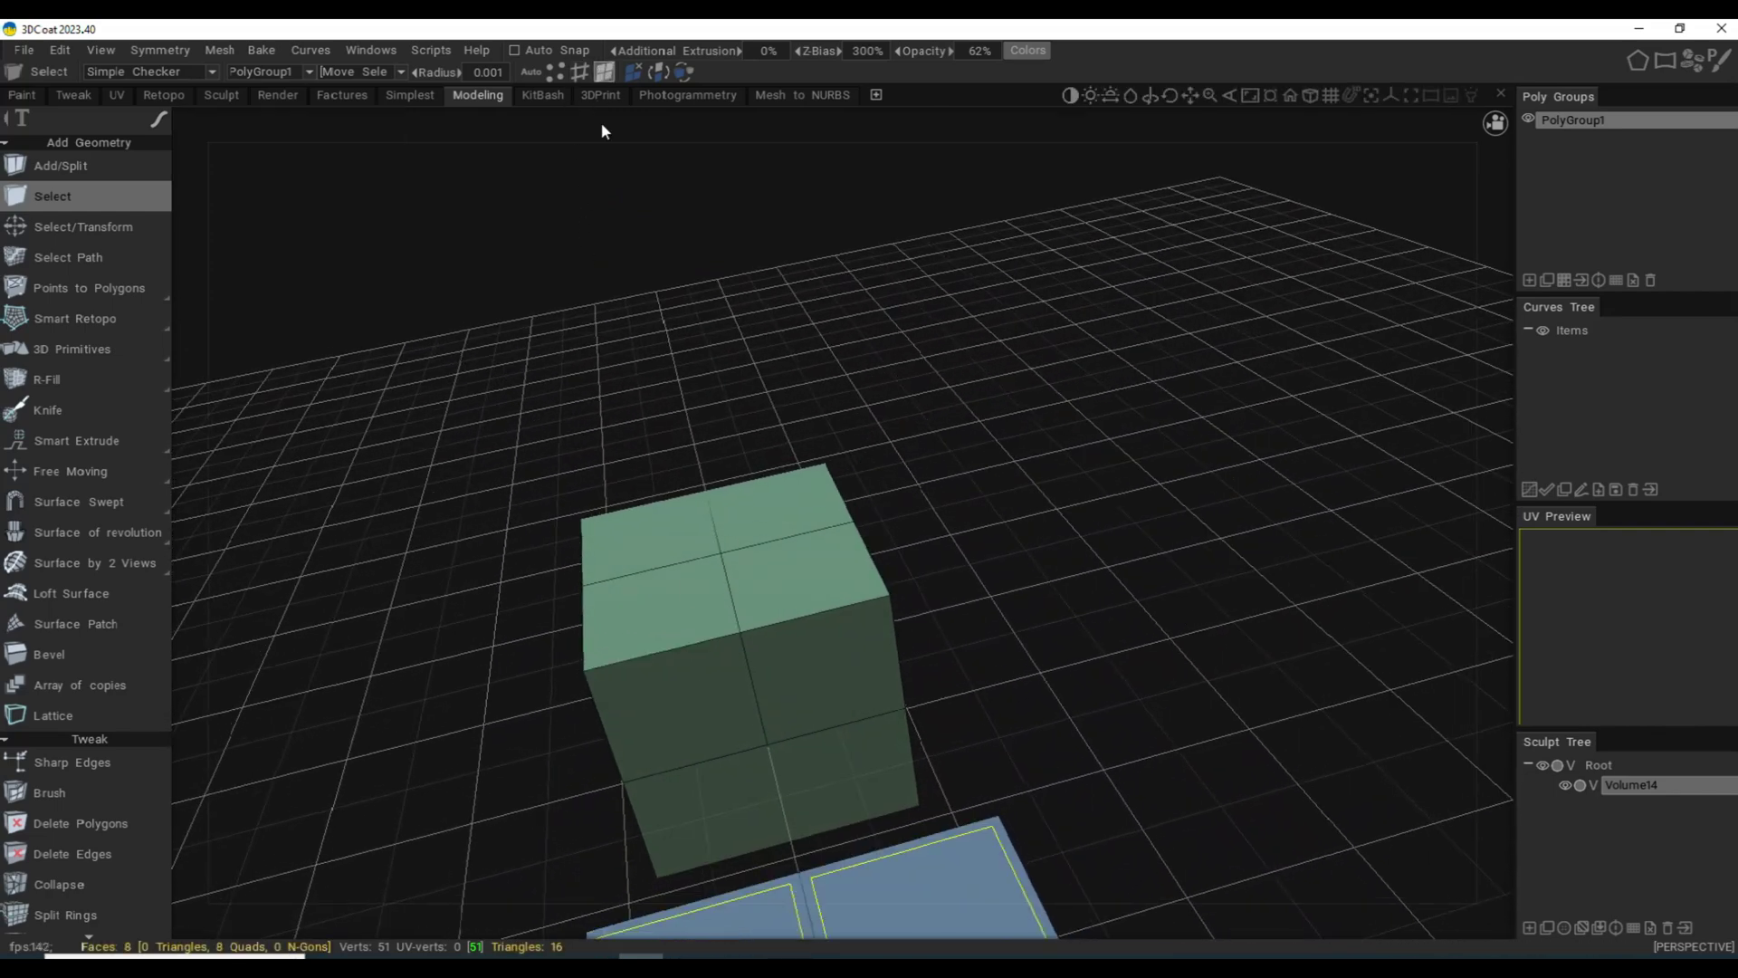
{"action": "left_click", "coordinate": [677, 748]}
{"action": "left_click", "coordinate": [820, 670]}
{"action": "left_click", "coordinate": [842, 769]}
{"action": "left_click", "coordinate": [728, 784]}
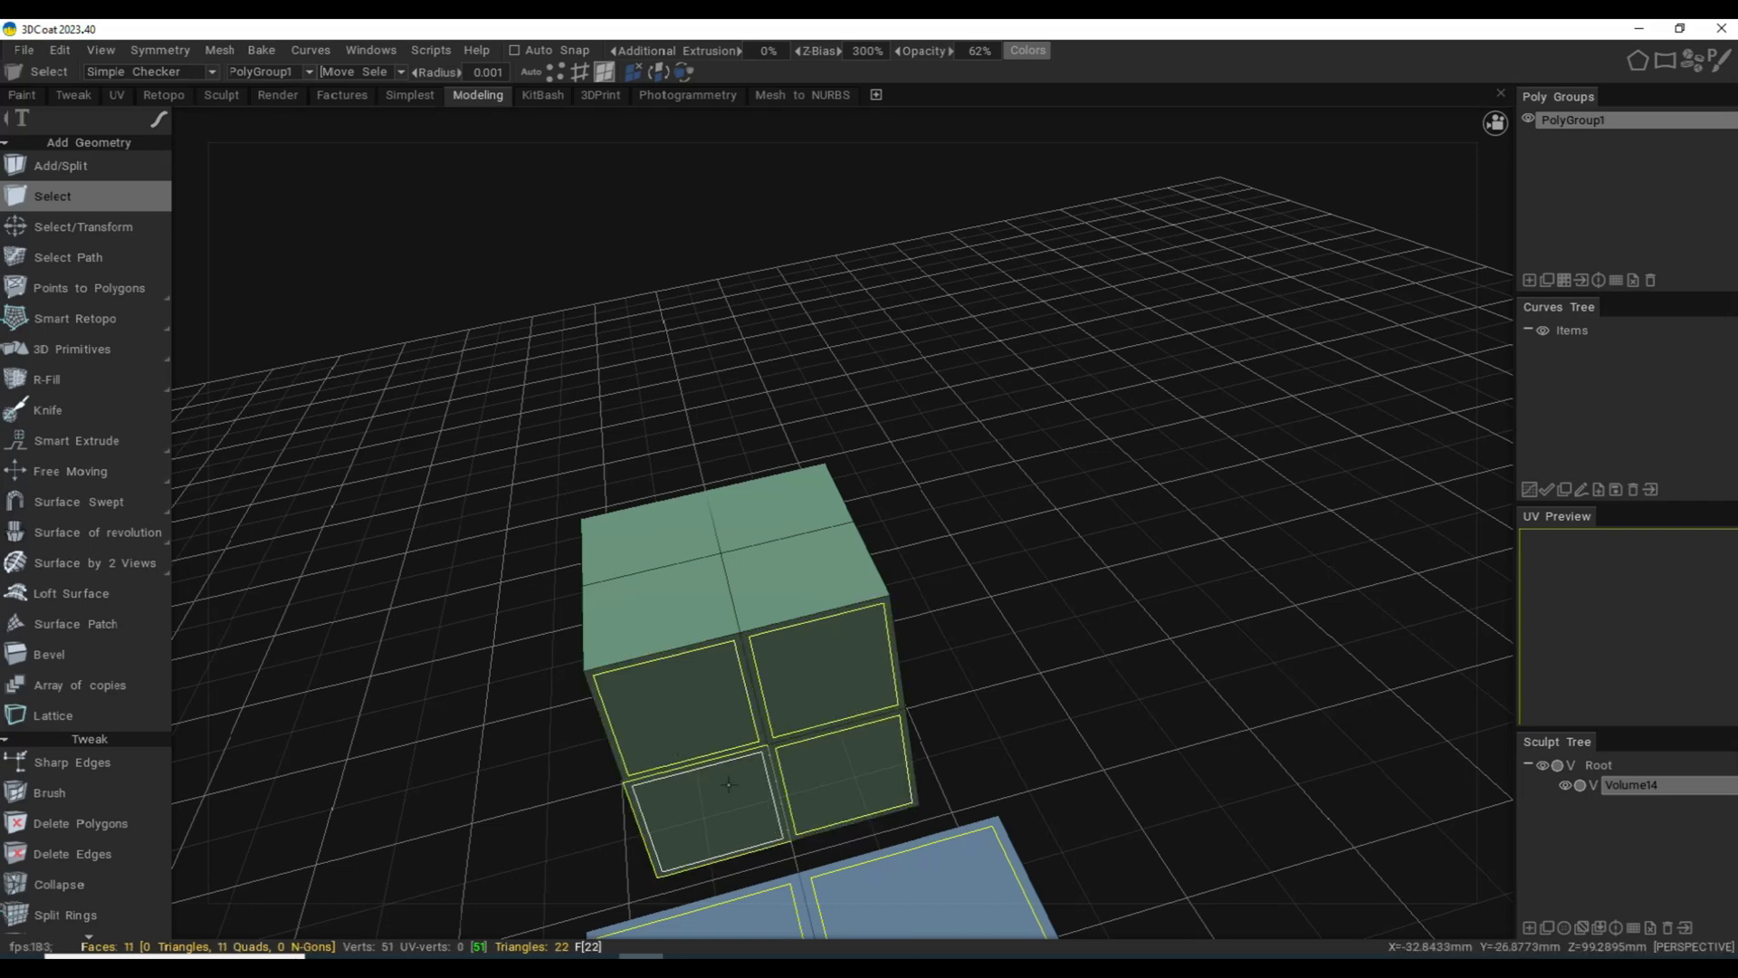
{"action": "left_click", "coordinate": [720, 788]}
{"action": "key", "text": "Delete"}
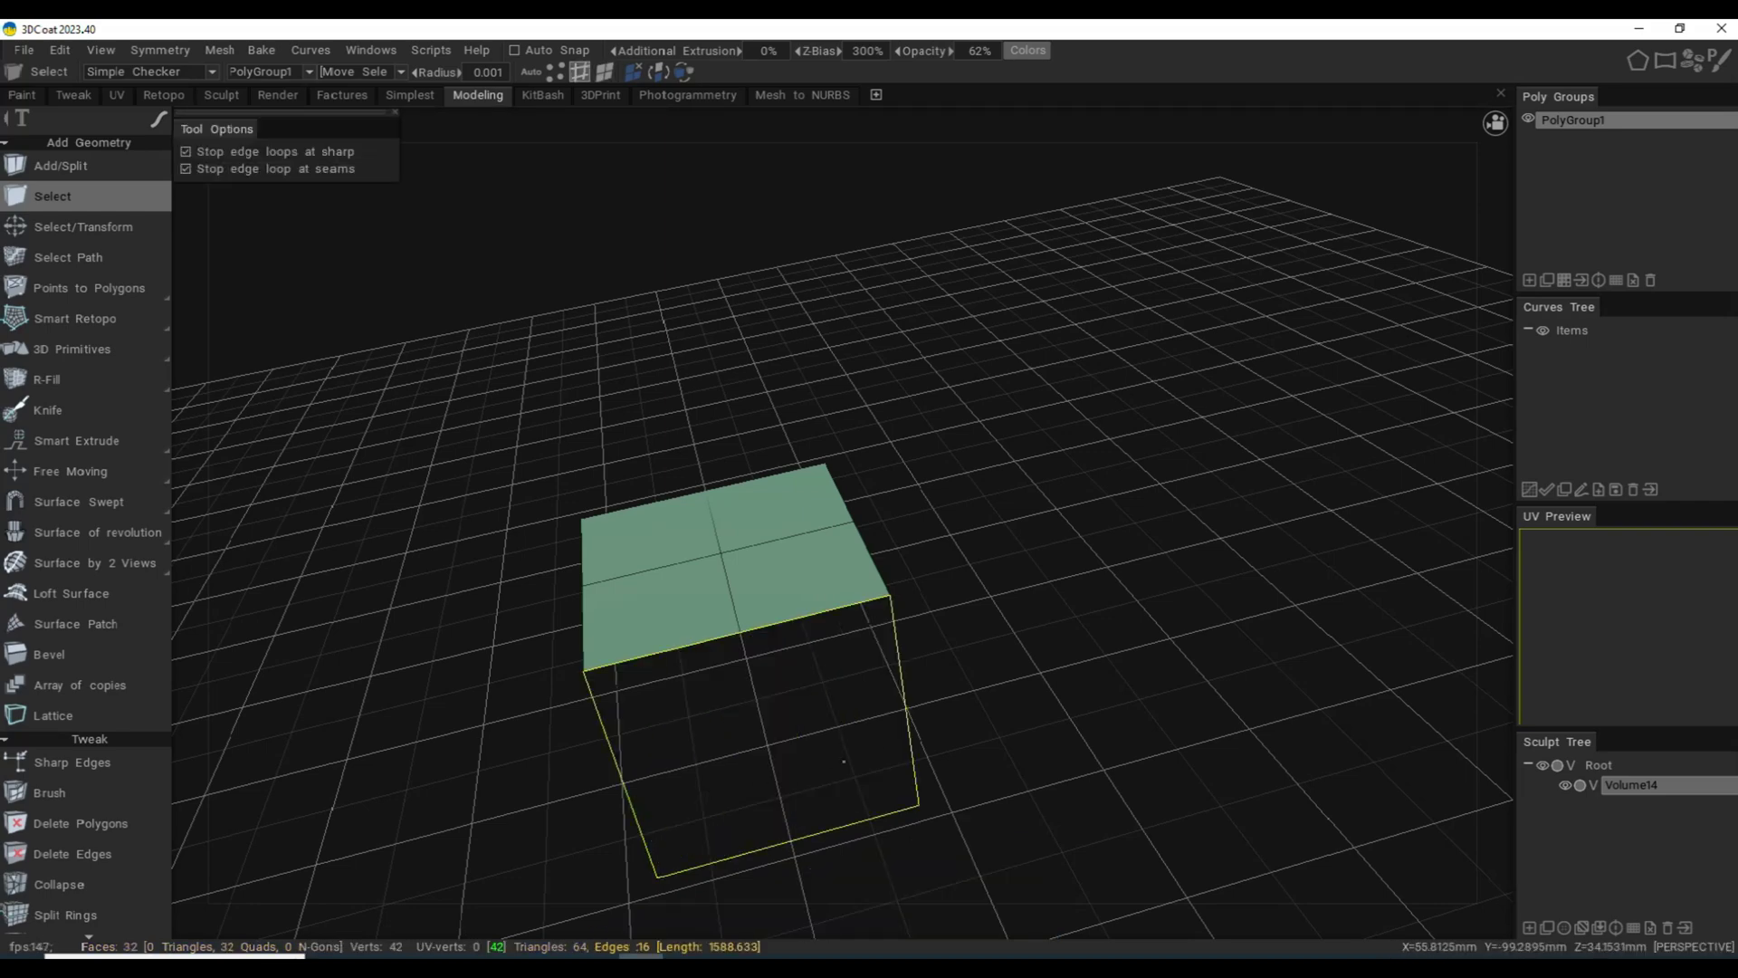
- Bridge the open borders of the two cubes with Qty Divide set to 3 and Twist at 0
{"action": "left_click_drag", "start_coordinate": [958, 748], "coordinate": [957, 743], "text": "alt"}
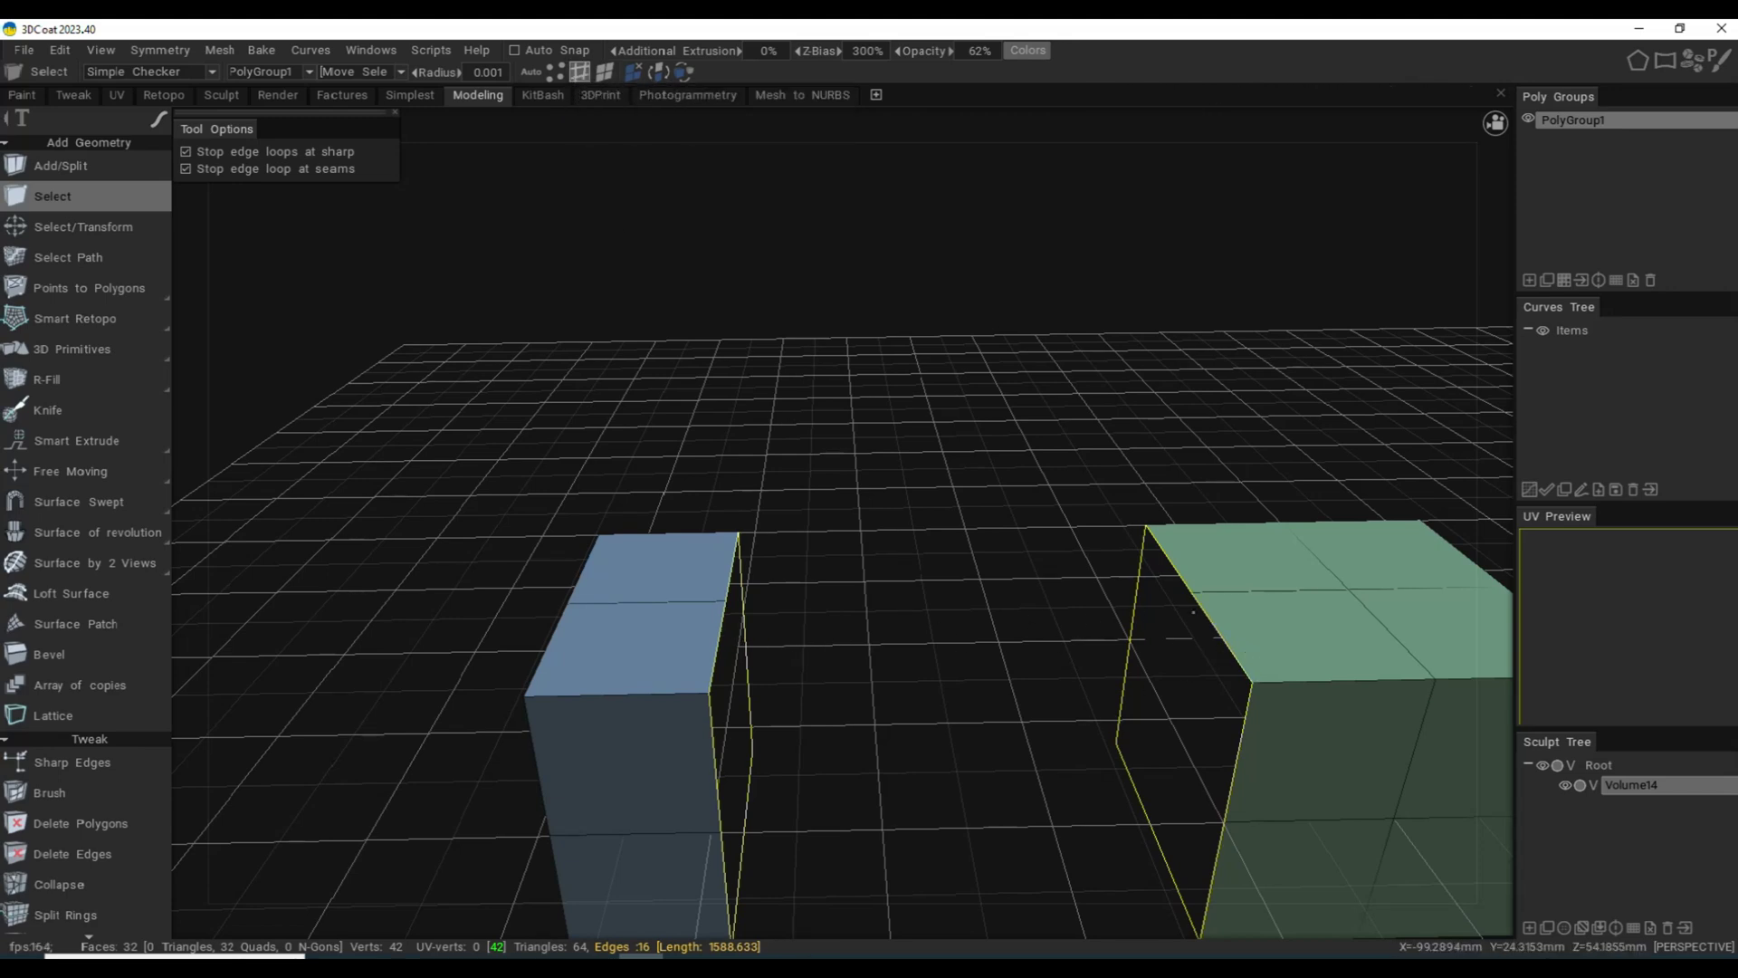
{"action": "right_click", "coordinate": [1283, 631]}
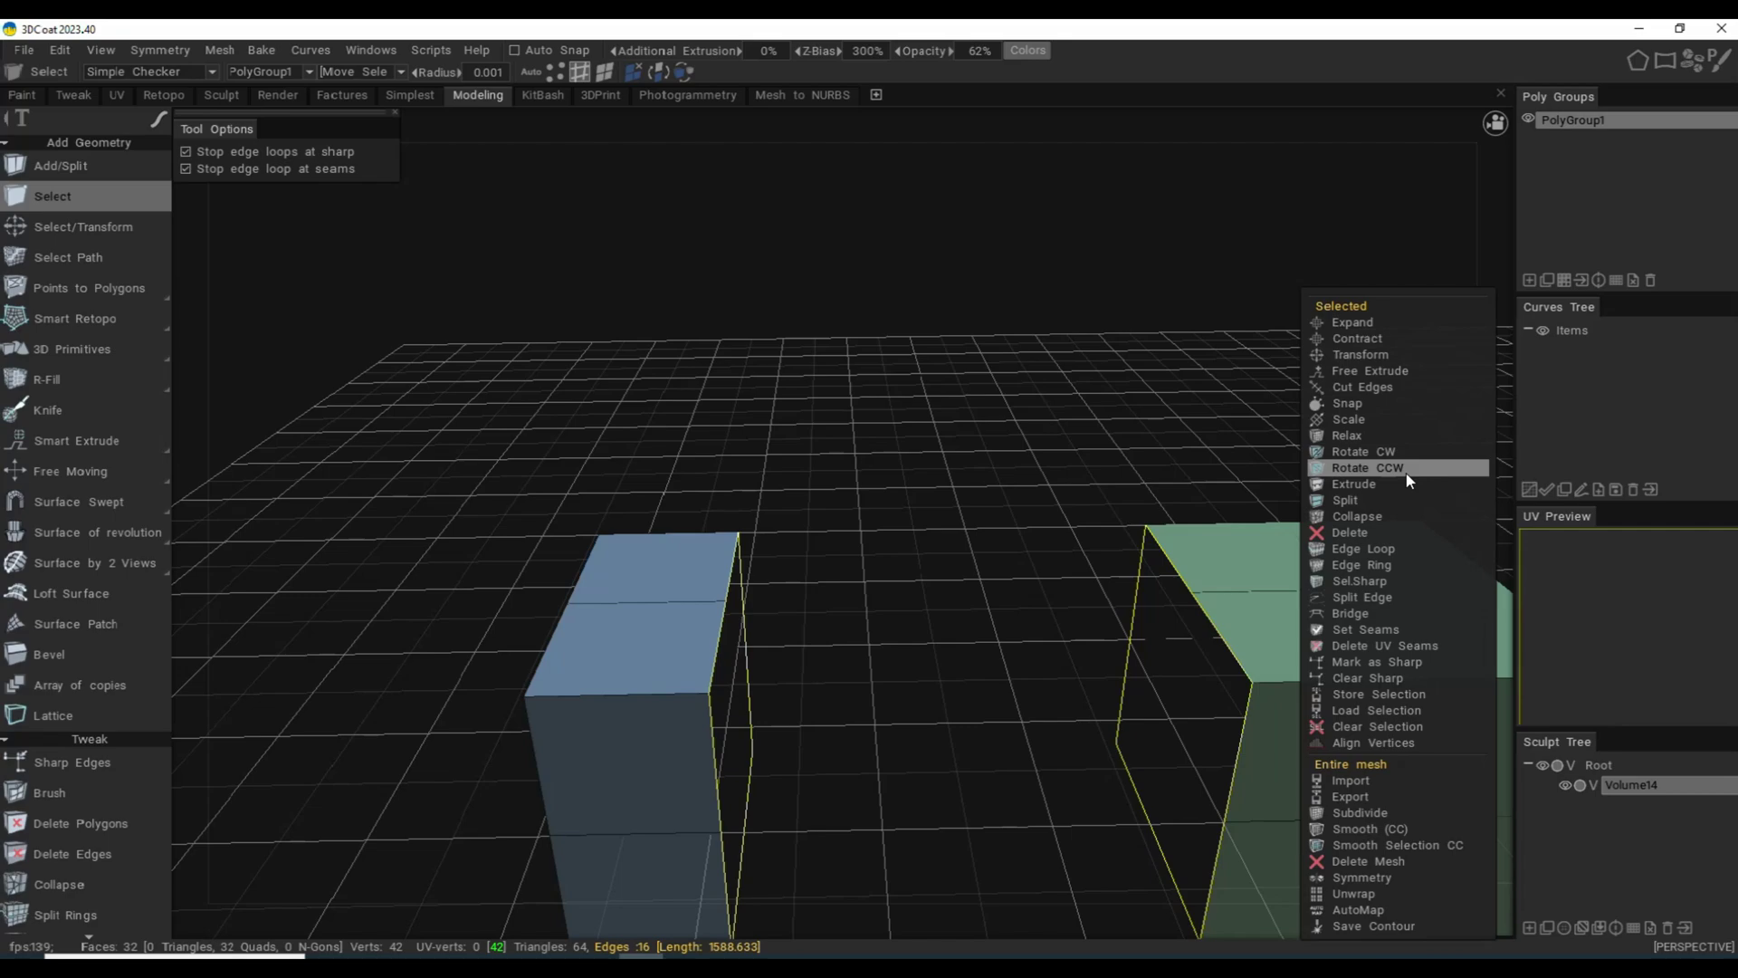
{"action": "left_click", "coordinate": [1371, 613]}
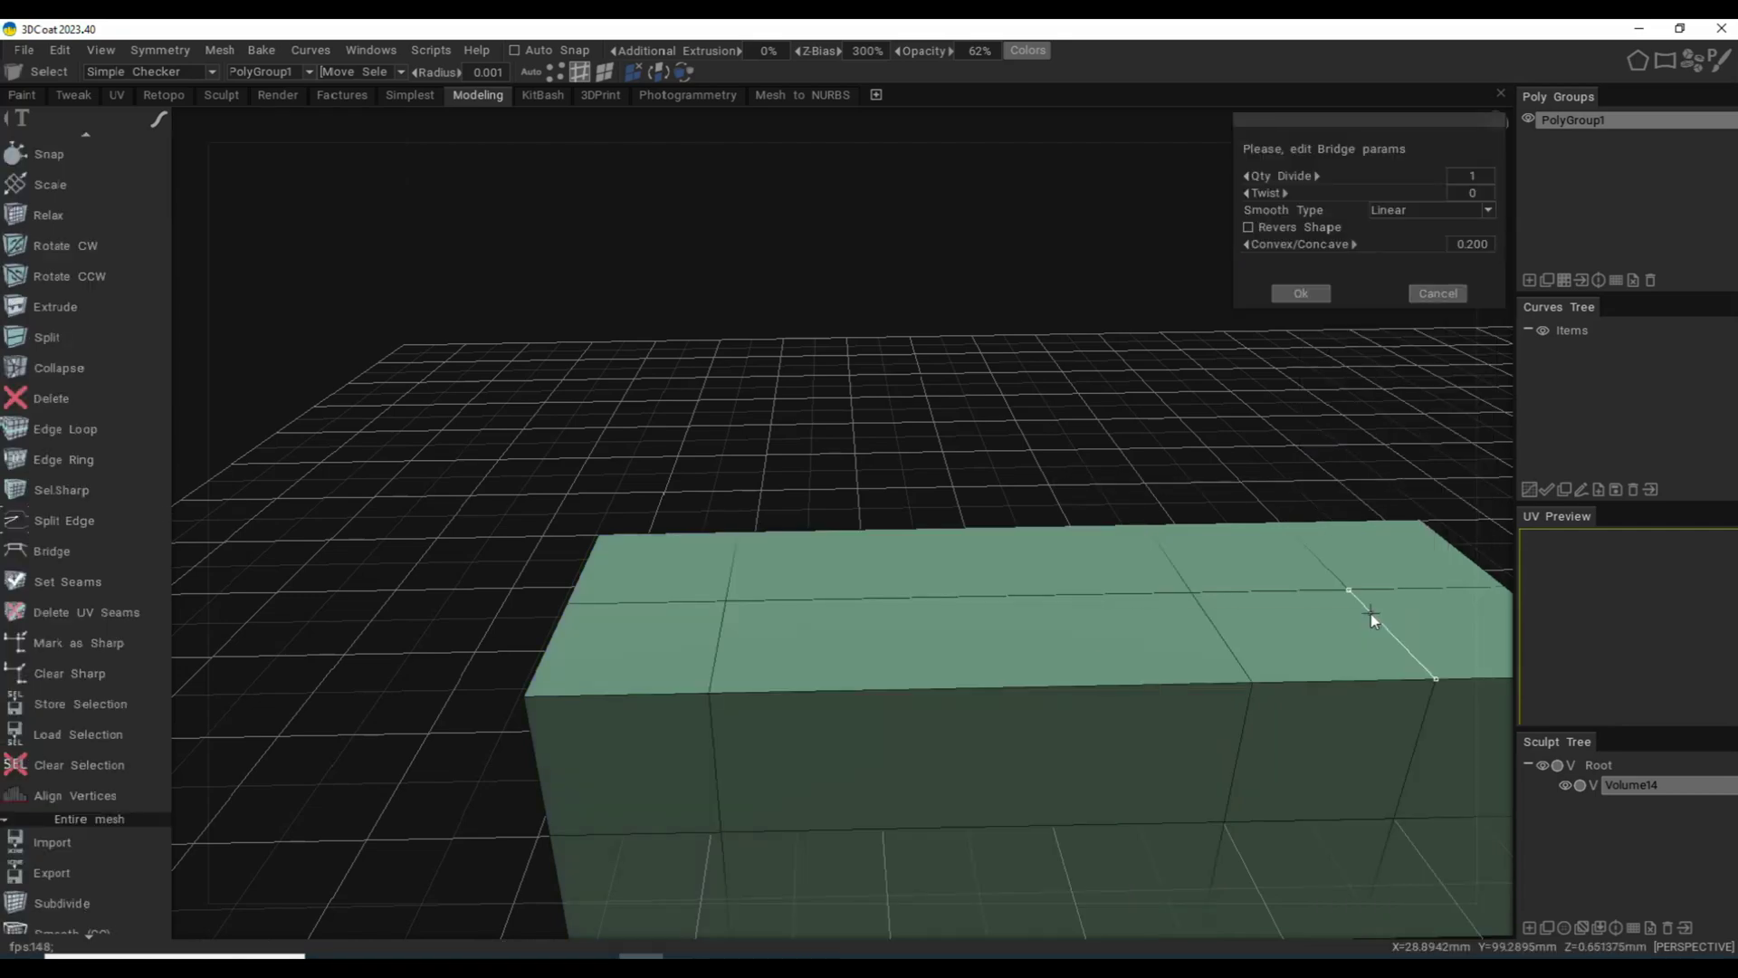
{"action": "left_click_drag", "start_coordinate": [434, 486], "coordinate": [428, 482]}
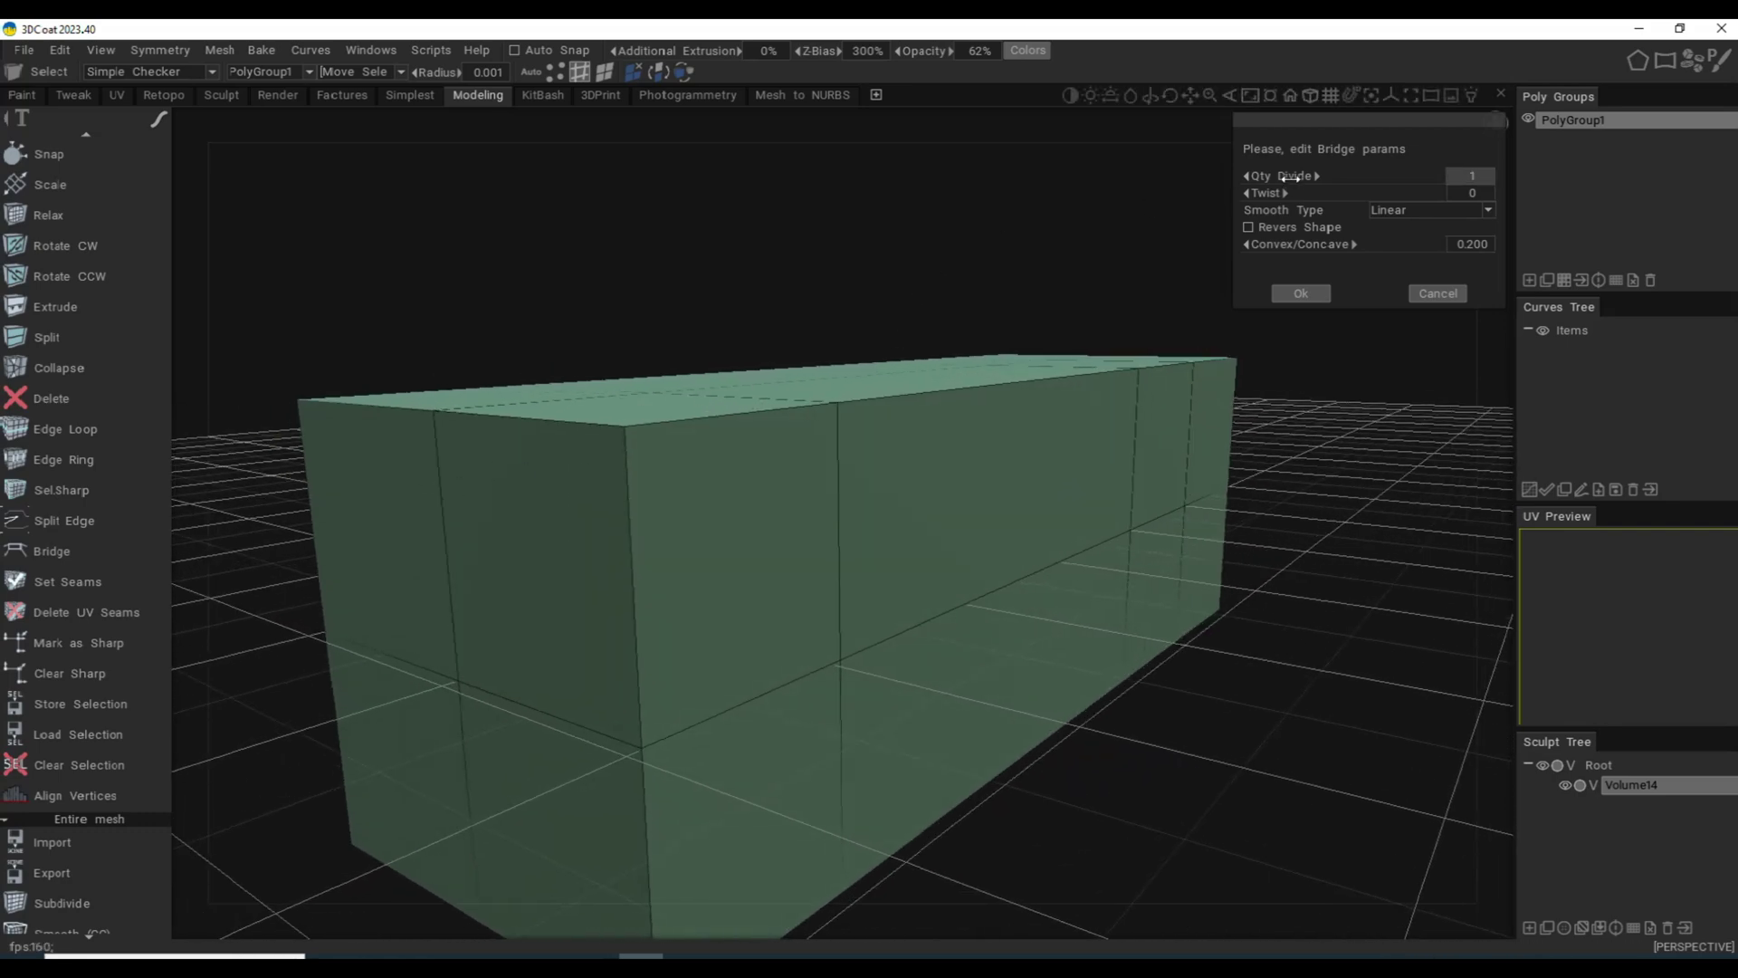
{"action": "mouse_move", "coordinate": [1287, 176]}
{"action": "left_mouse_down"}
{"action": "mouse_move", "coordinate": [1322, 177]}
{"action": "mouse_move", "coordinate": [1295, 176]}
{"action": "left_mouse_up"}
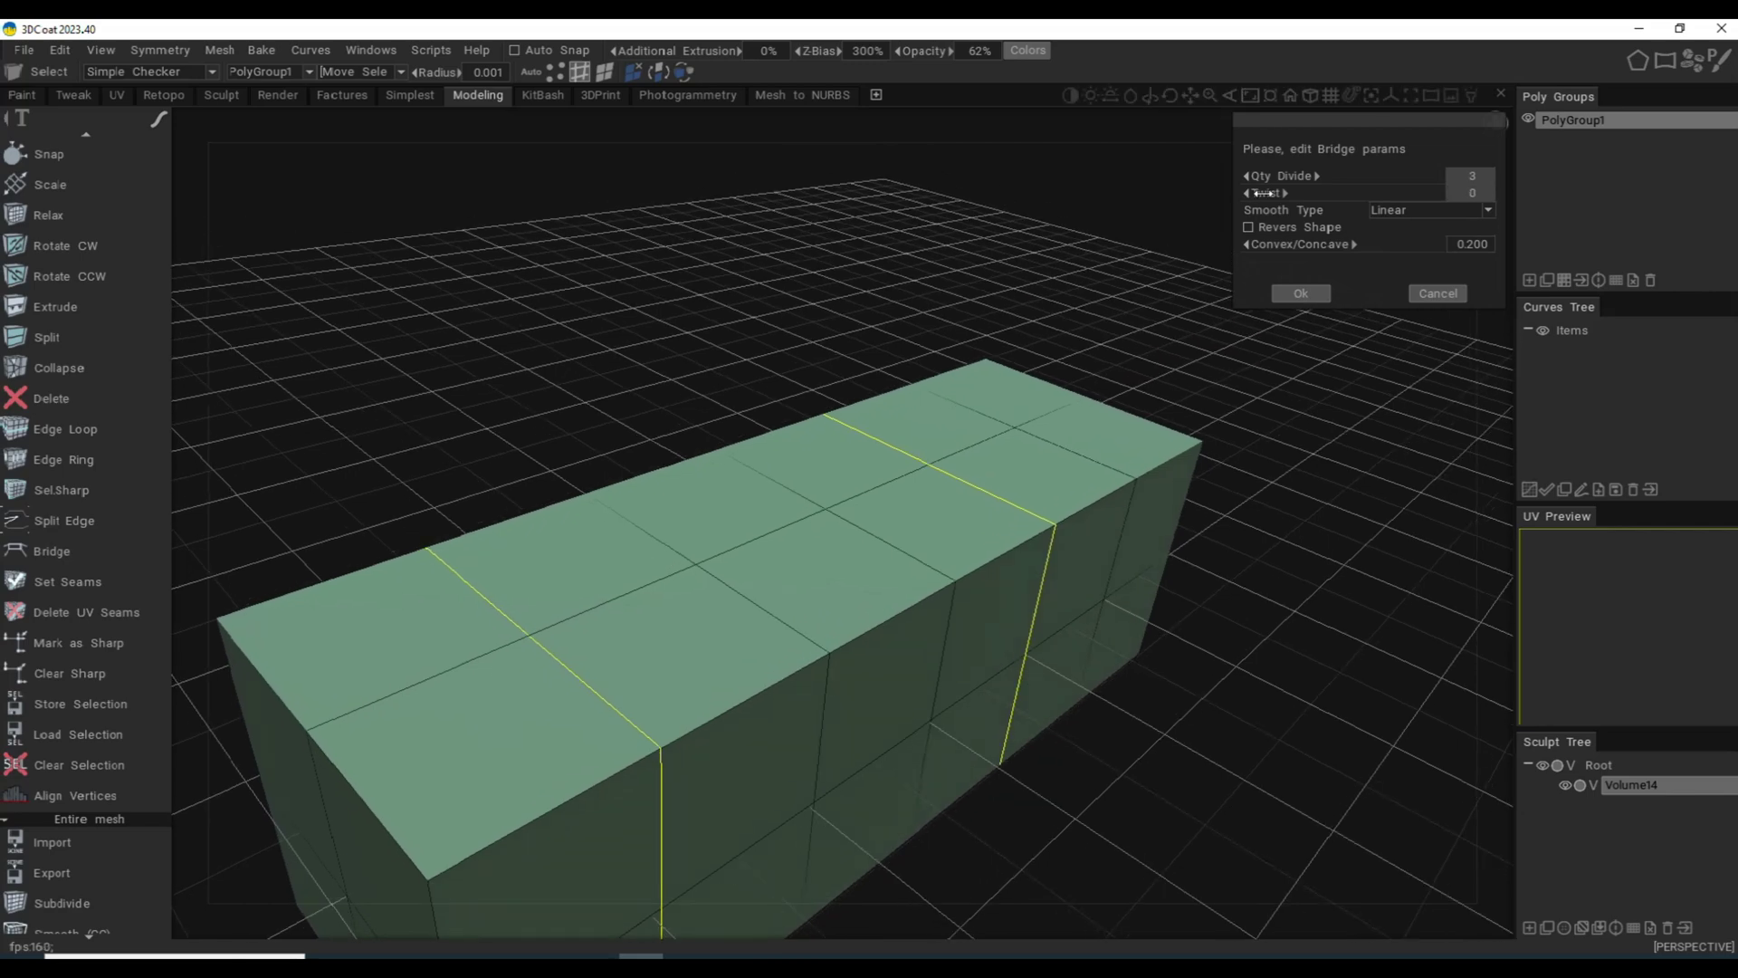
{"action": "mouse_move", "coordinate": [1253, 192]}
{"action": "left_mouse_down"}
{"action": "mouse_move", "coordinate": [1292, 194]}
{"action": "mouse_move", "coordinate": [1256, 197]}
{"action": "left_mouse_up"}
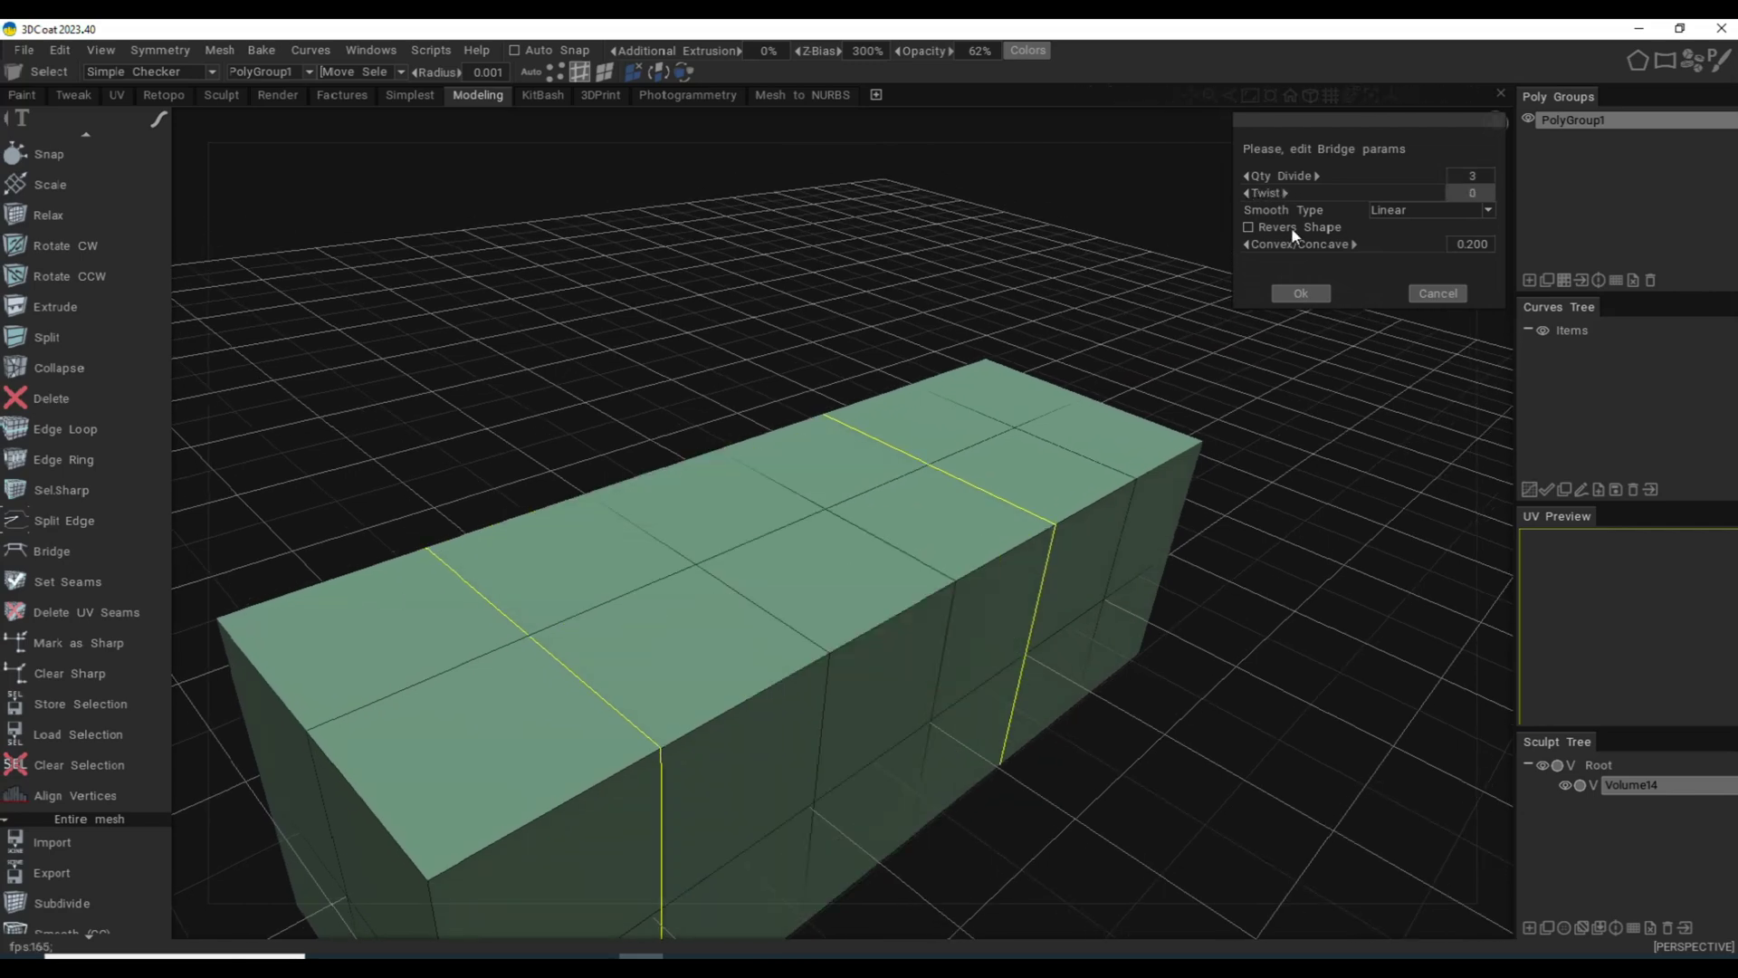
- Try the Parabola, Sinusoid and Bezier Spline smooth types on the bridge and return it to Linear
{"action": "left_click", "coordinate": [1449, 211]}
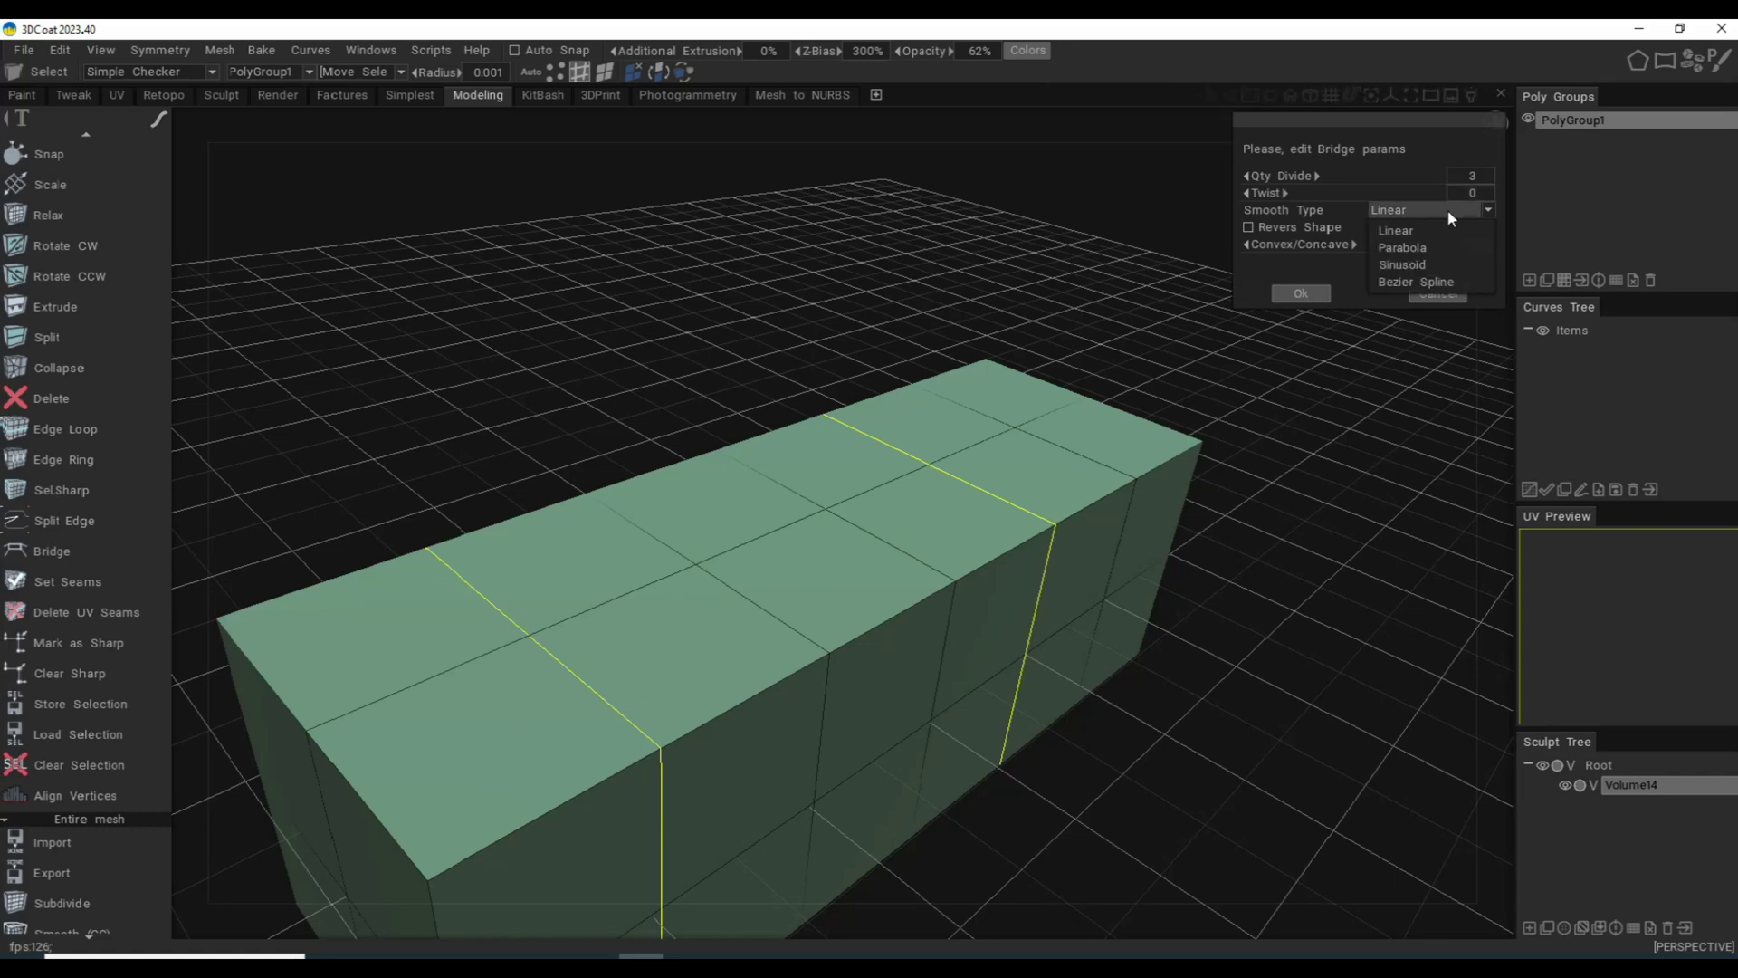
{"action": "left_click", "coordinate": [1430, 232]}
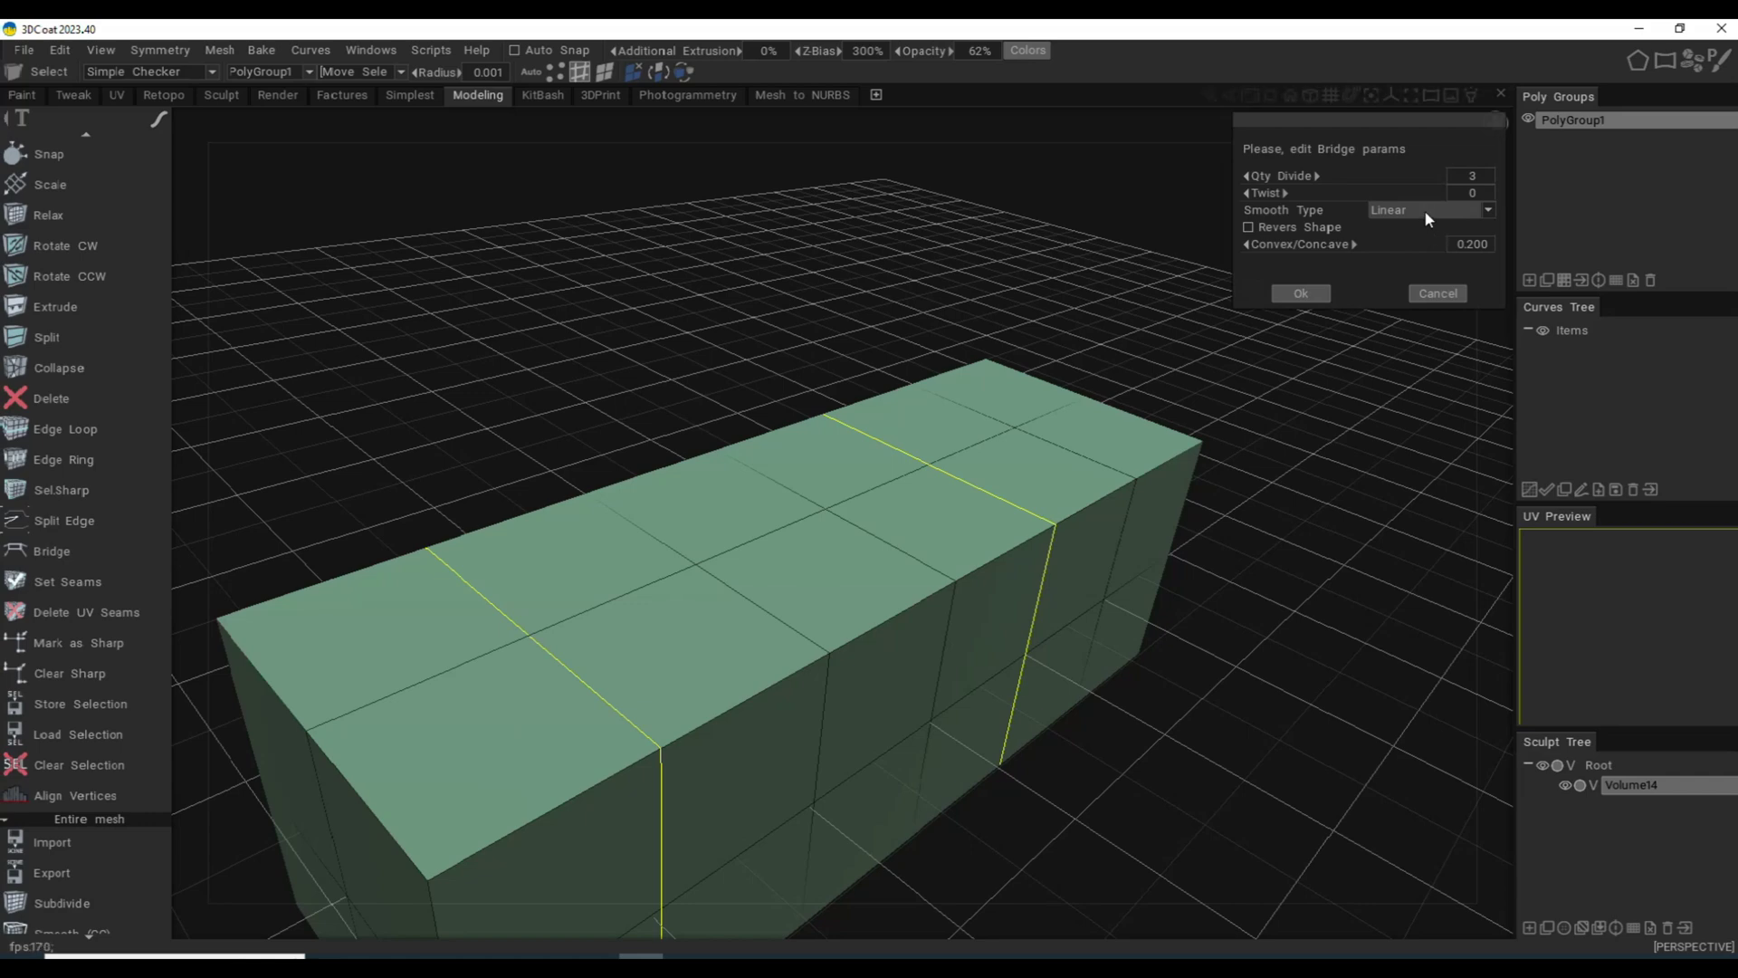
{"action": "left_click", "coordinate": [1425, 210]}
{"action": "left_click", "coordinate": [1412, 247]}
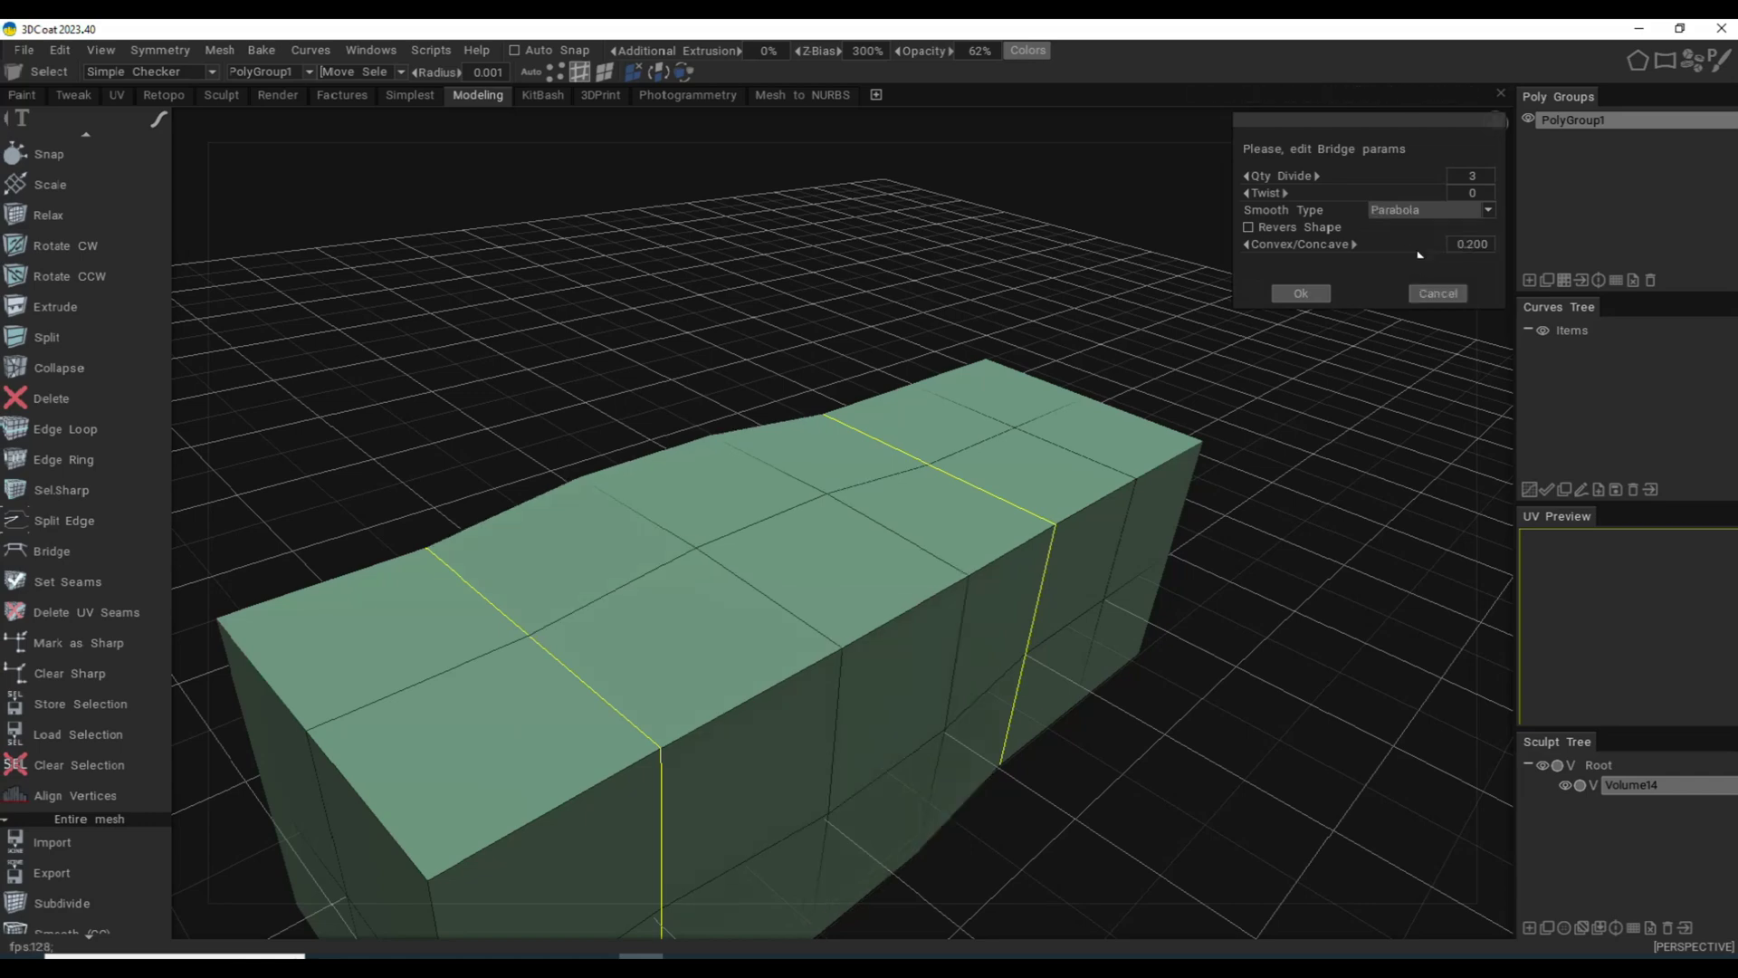
{"action": "left_click", "coordinate": [1420, 213]}
{"action": "left_click", "coordinate": [1416, 264]}
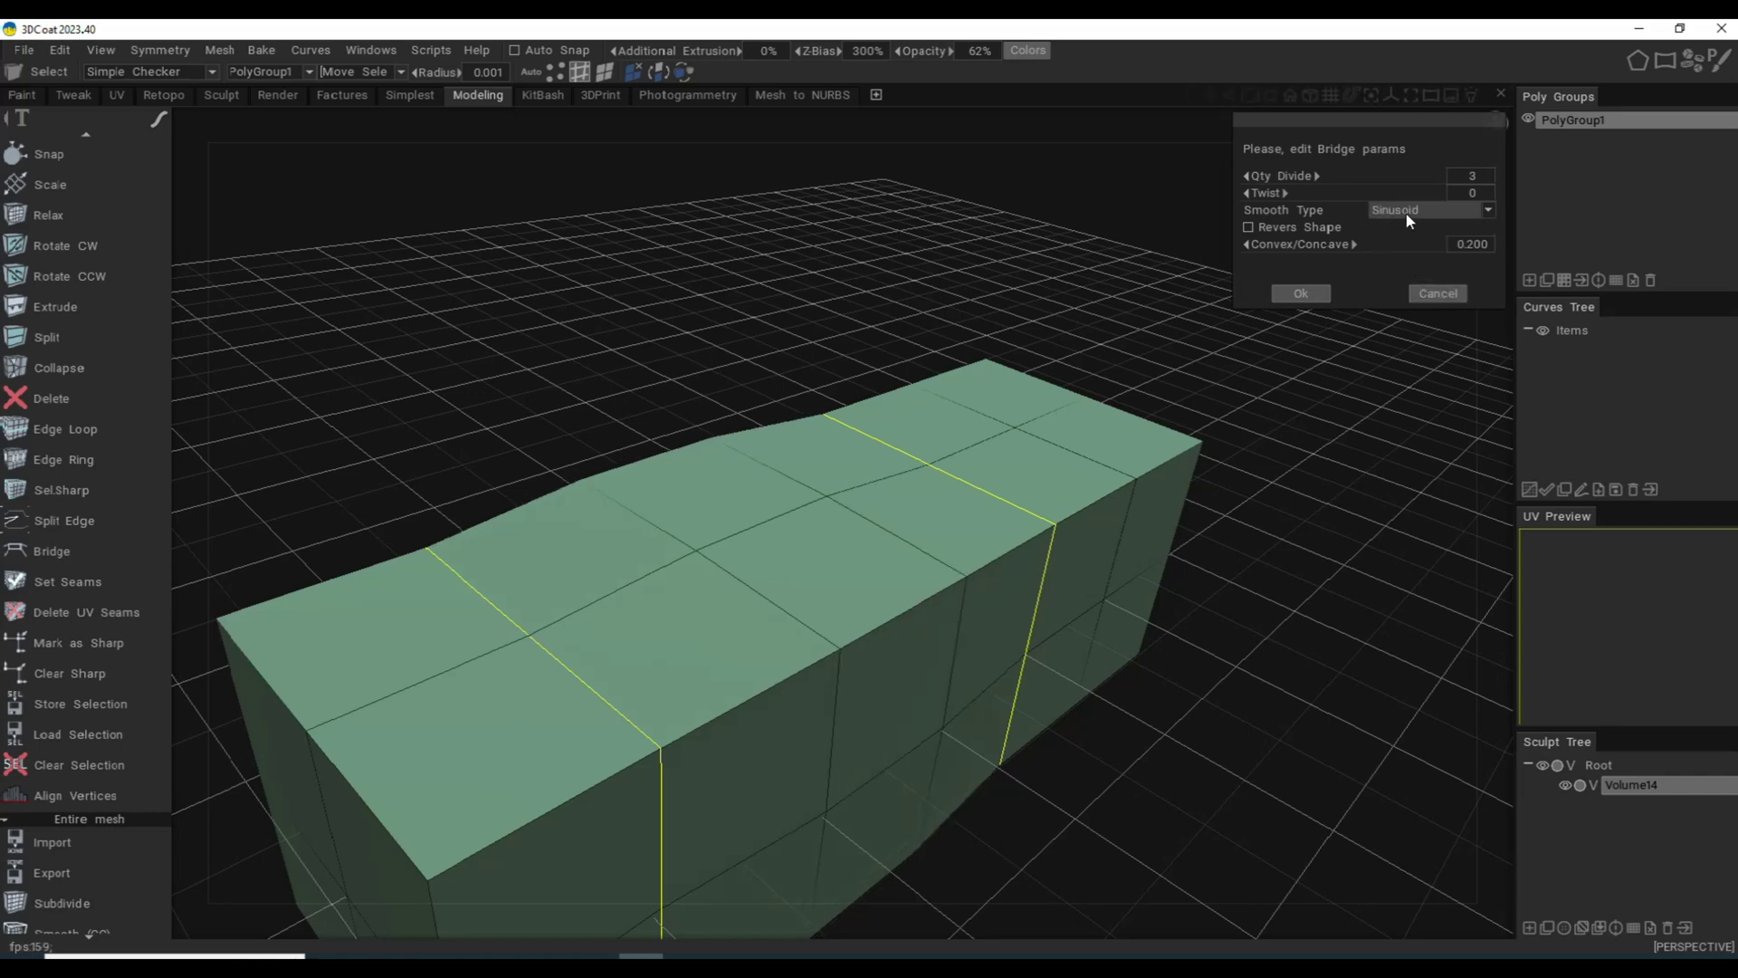
{"action": "left_click", "coordinate": [1405, 211]}
{"action": "left_click", "coordinate": [1412, 279]}
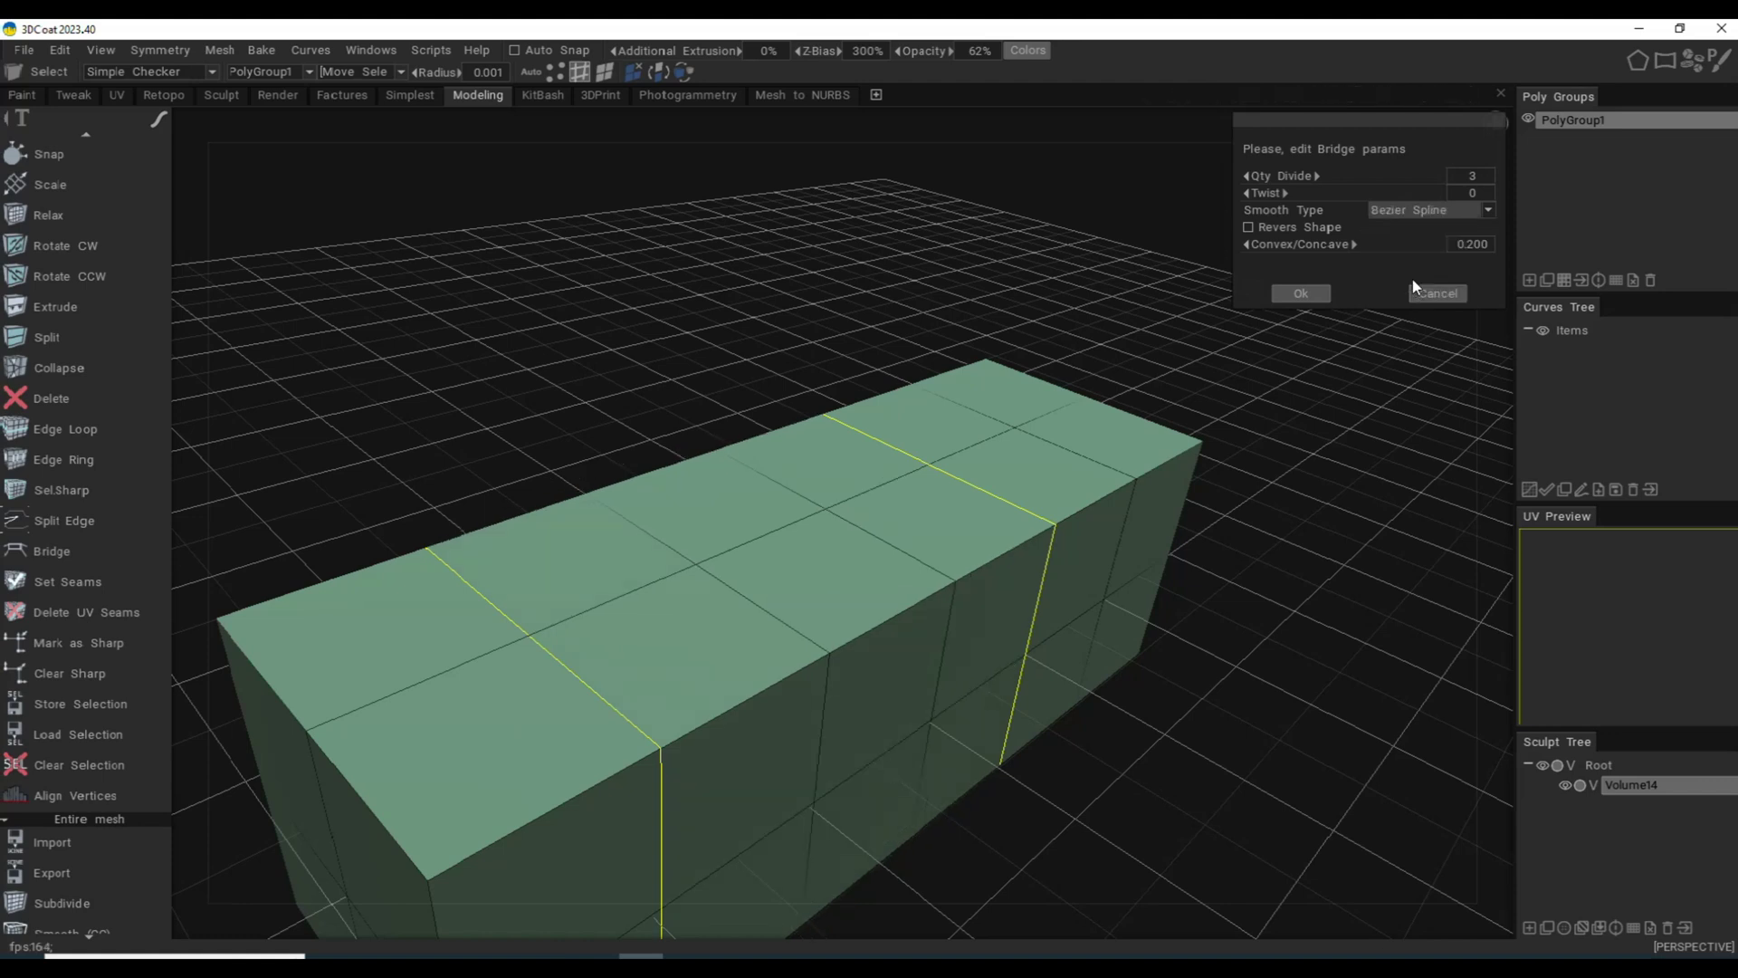
{"action": "left_click", "coordinate": [1416, 217]}
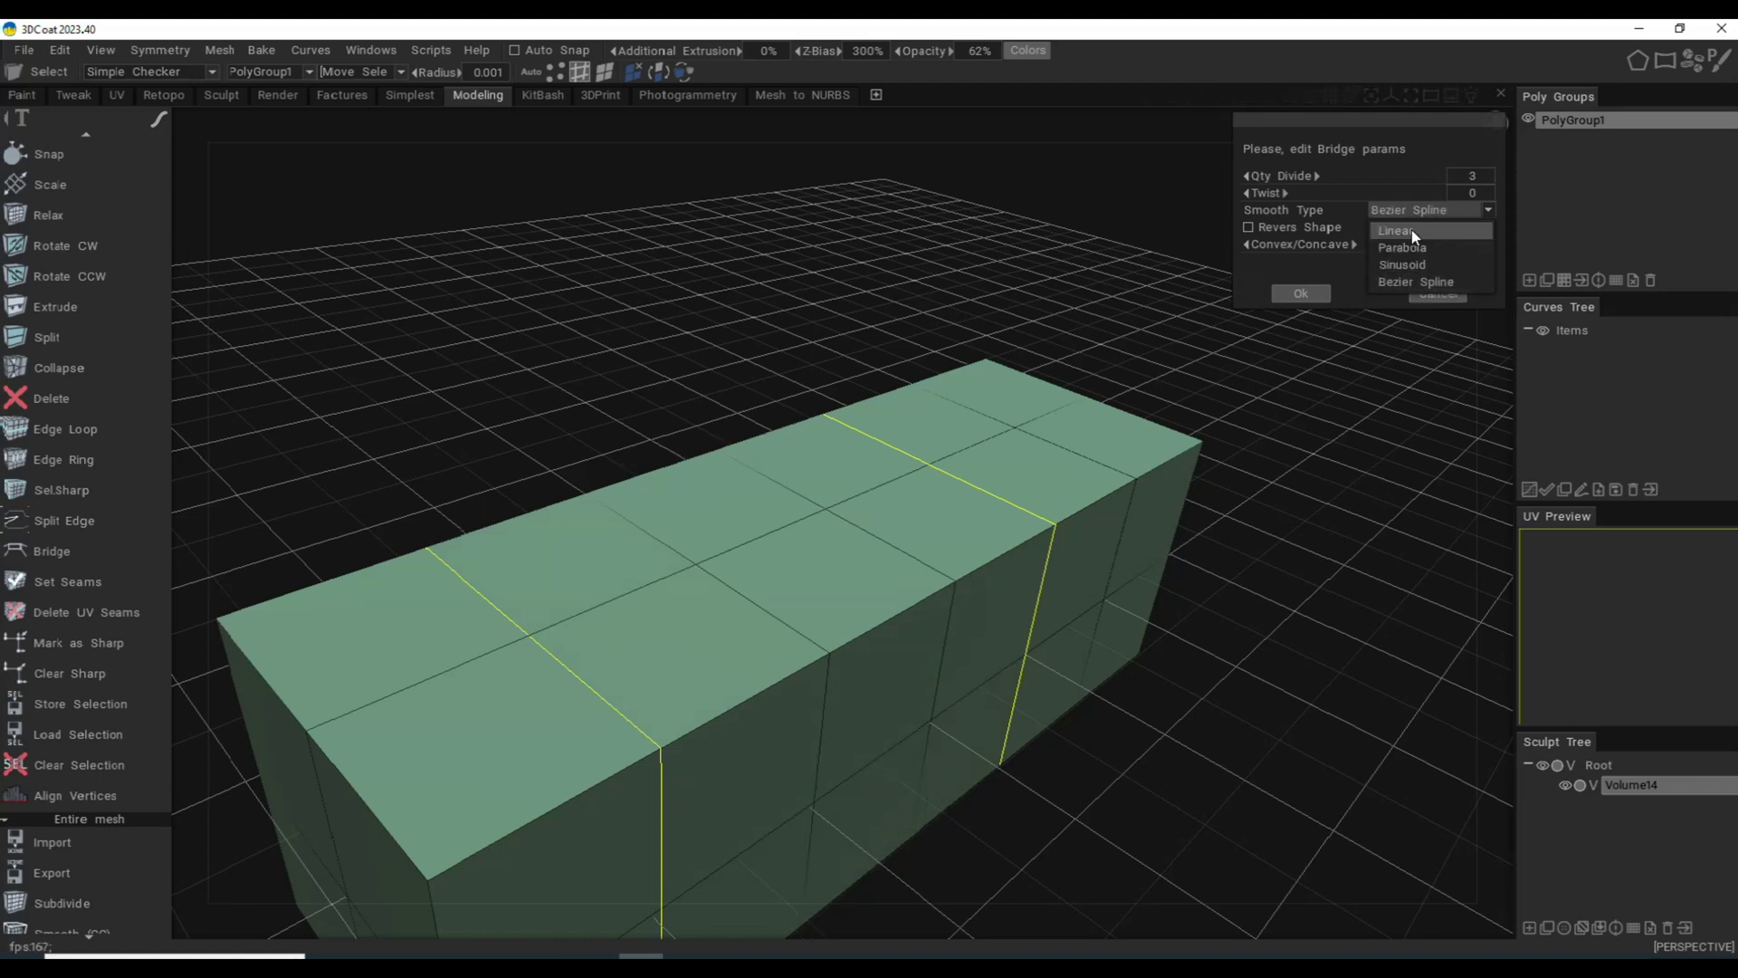
{"action": "left_click", "coordinate": [1411, 229]}
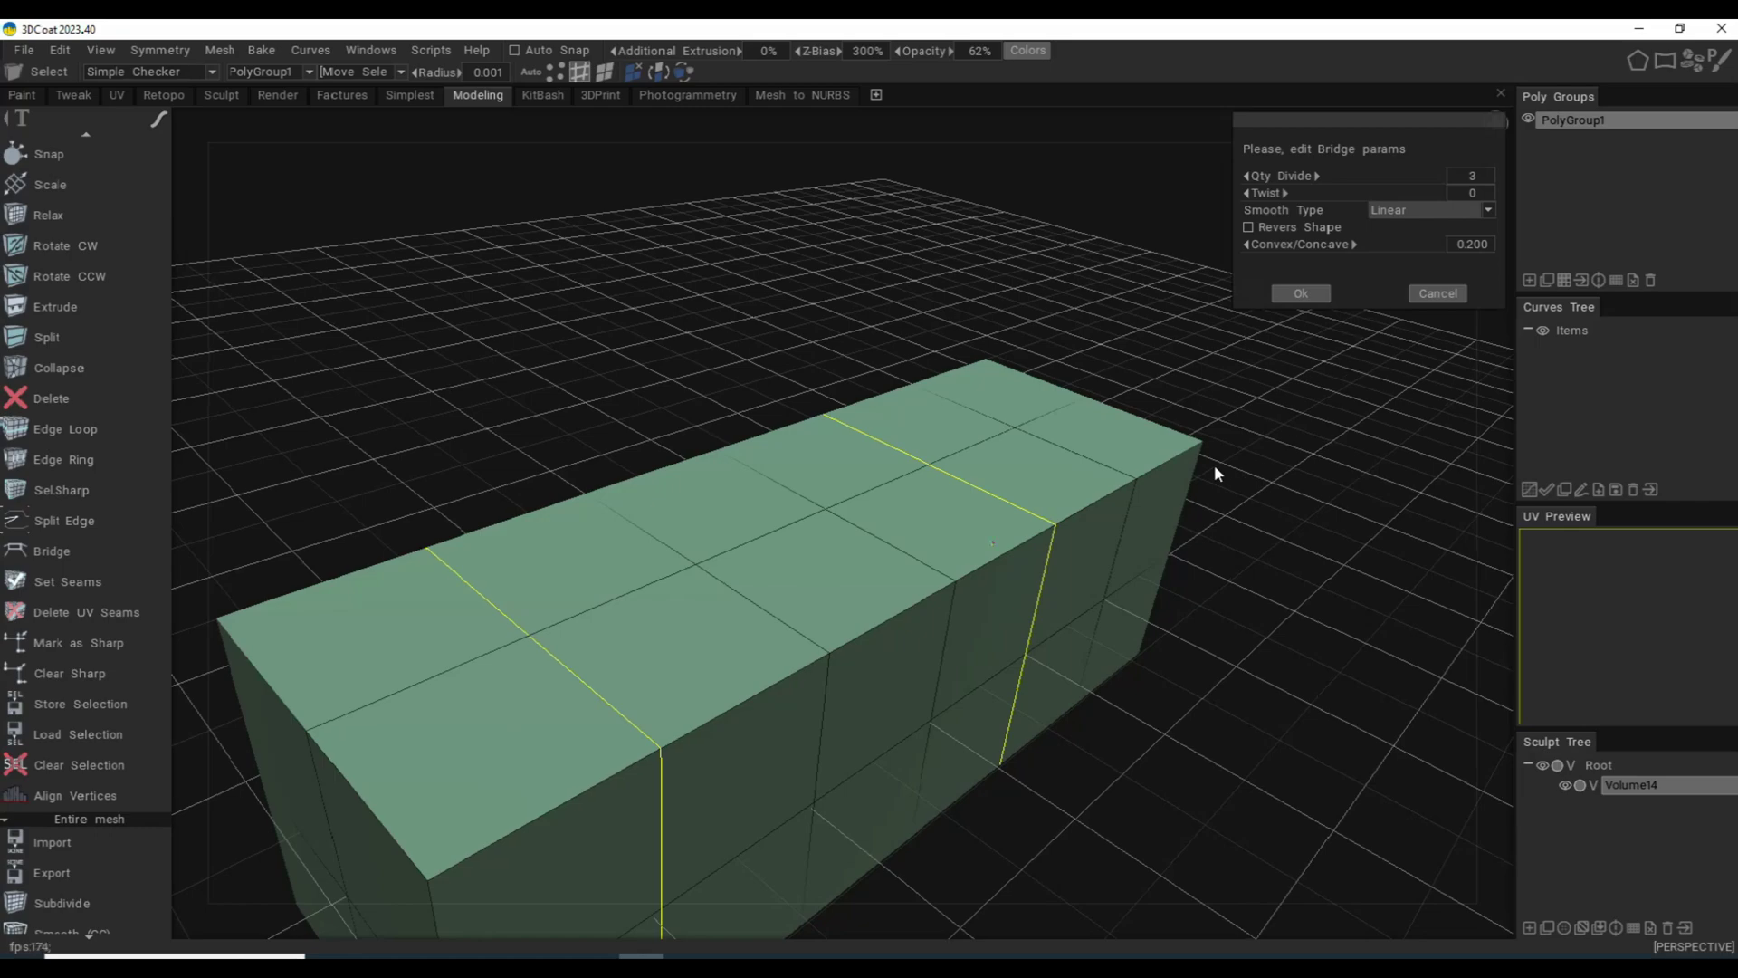
{"action": "scroll", "coordinate": [1214, 464], "scroll_direction": "down", "scroll_amount": 3}
{"action": "left_click_drag", "start_coordinate": [1215, 467], "coordinate": [1215, 467]}
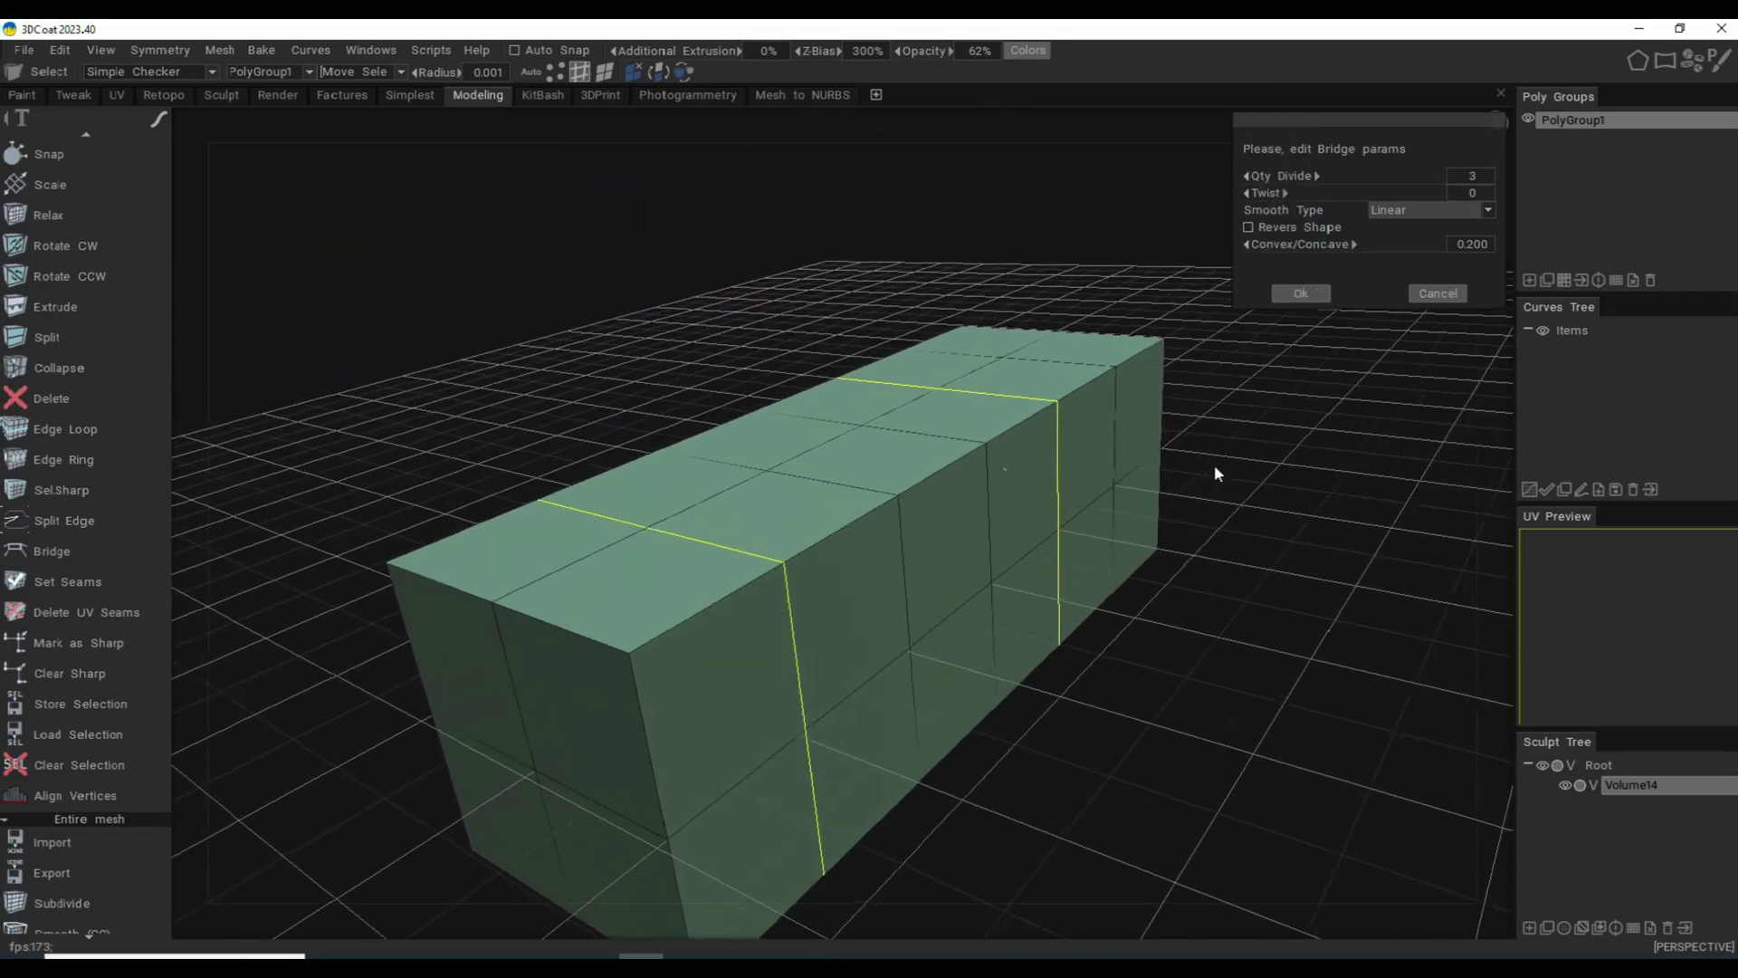
{"action": "left_click_drag", "start_coordinate": [1215, 474], "coordinate": [1215, 474]}
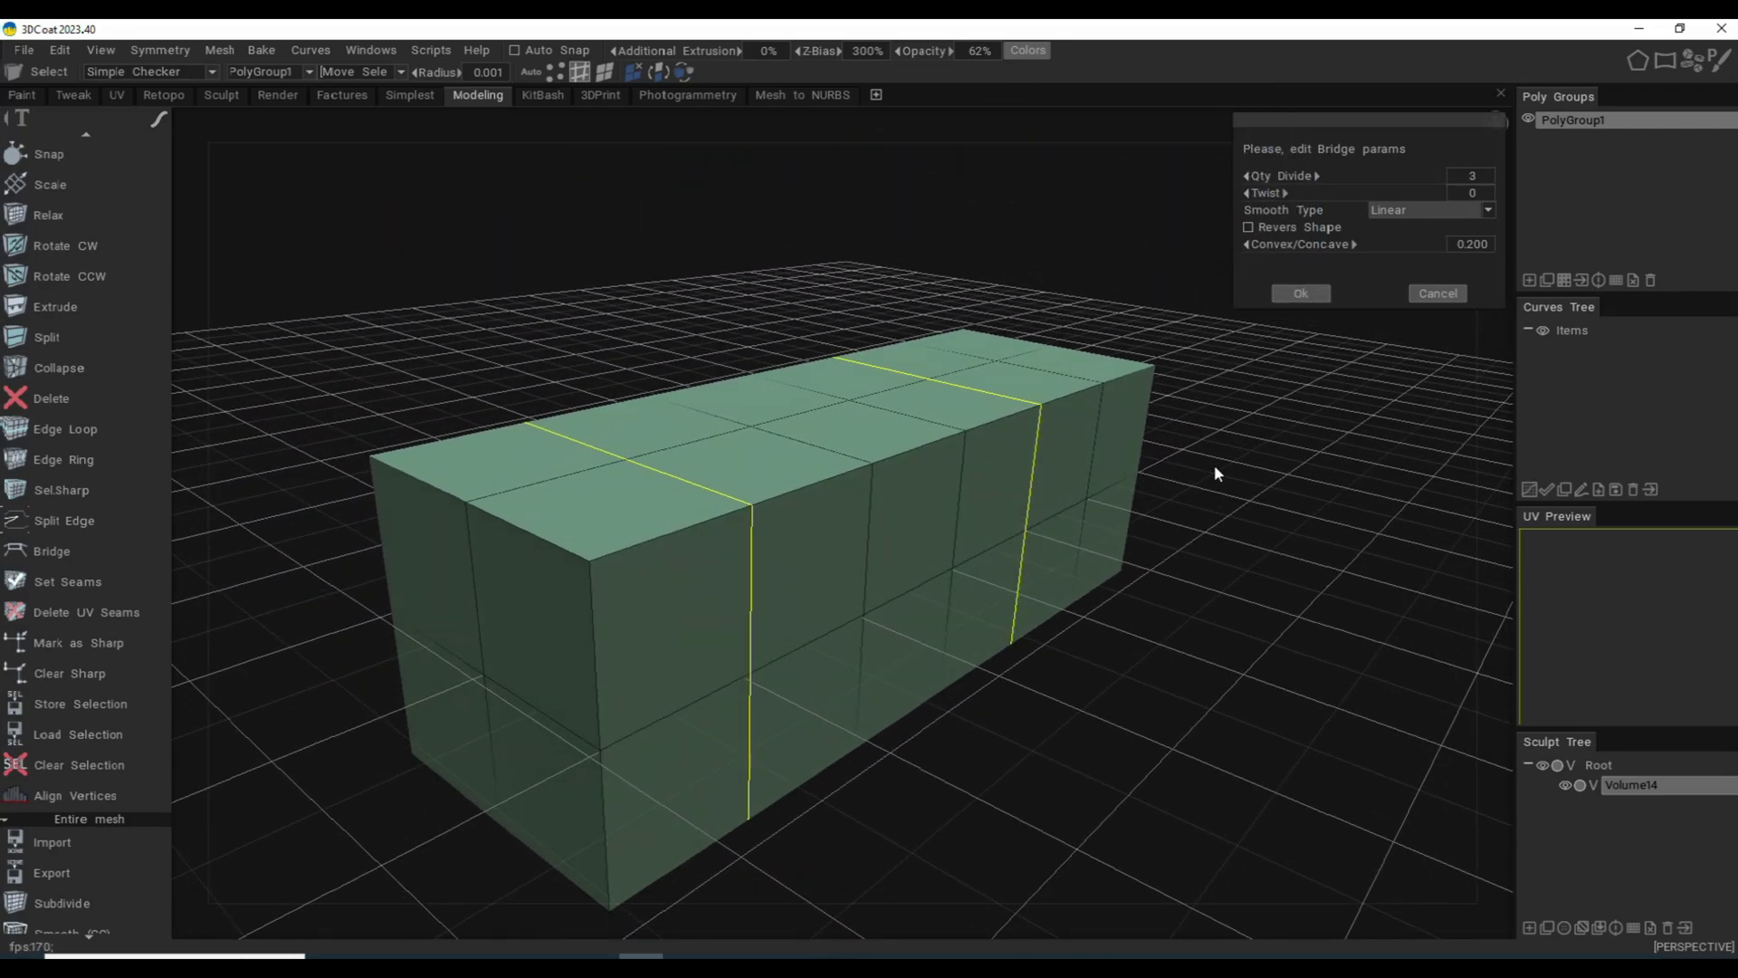